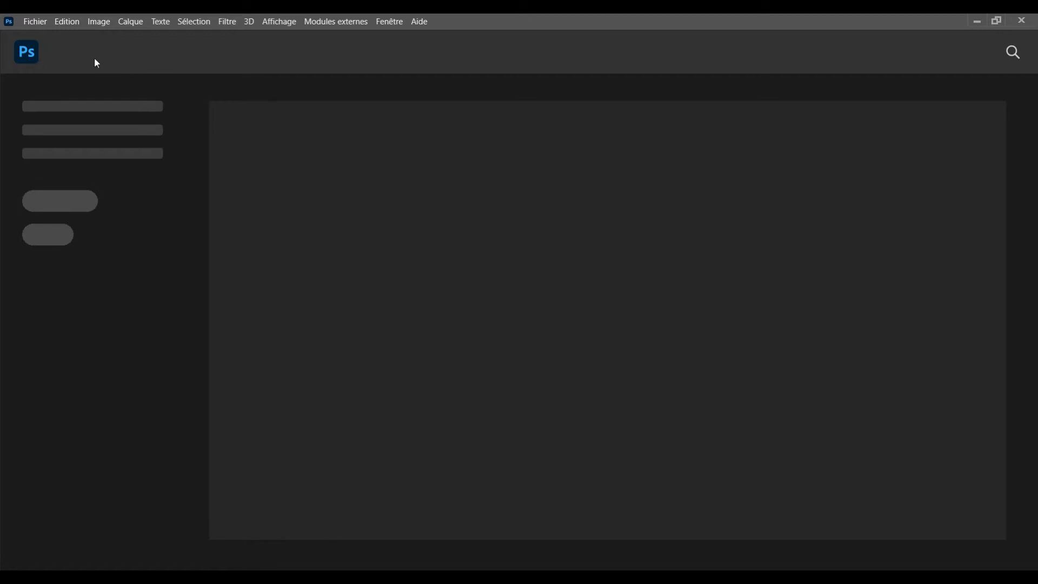
Create a new 1920 x 1080 px document named GOLD at 72 ppi in RGB with a white background
click(34, 24)
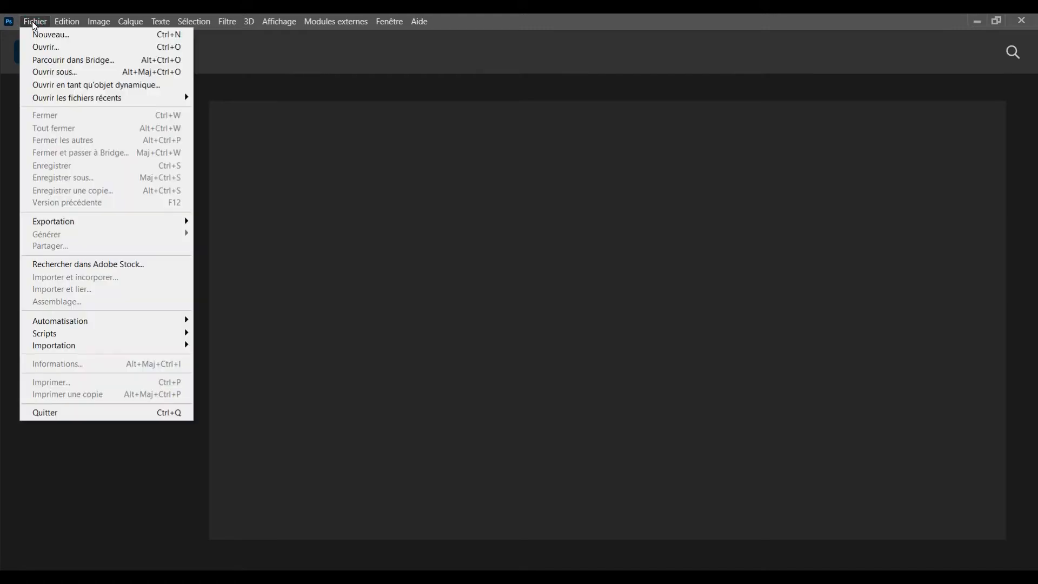
click(45, 35)
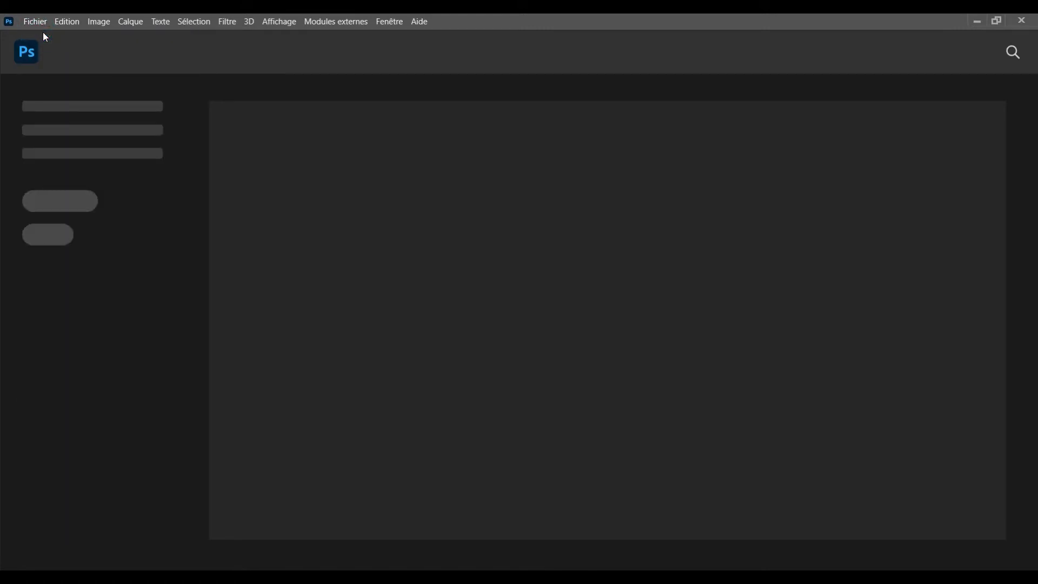
click(33, 21)
click(75, 25)
click(48, 20)
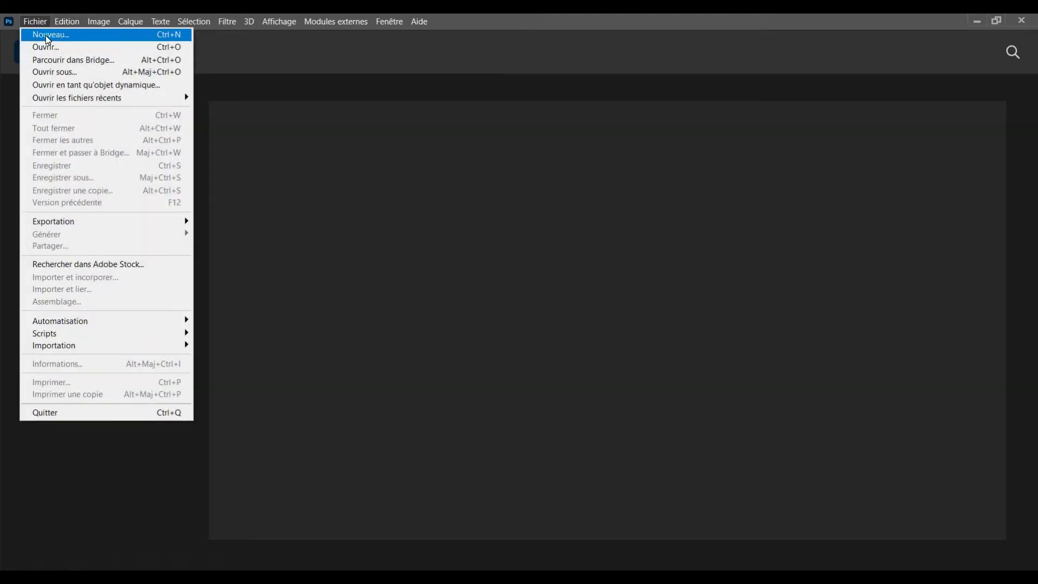
click(48, 36)
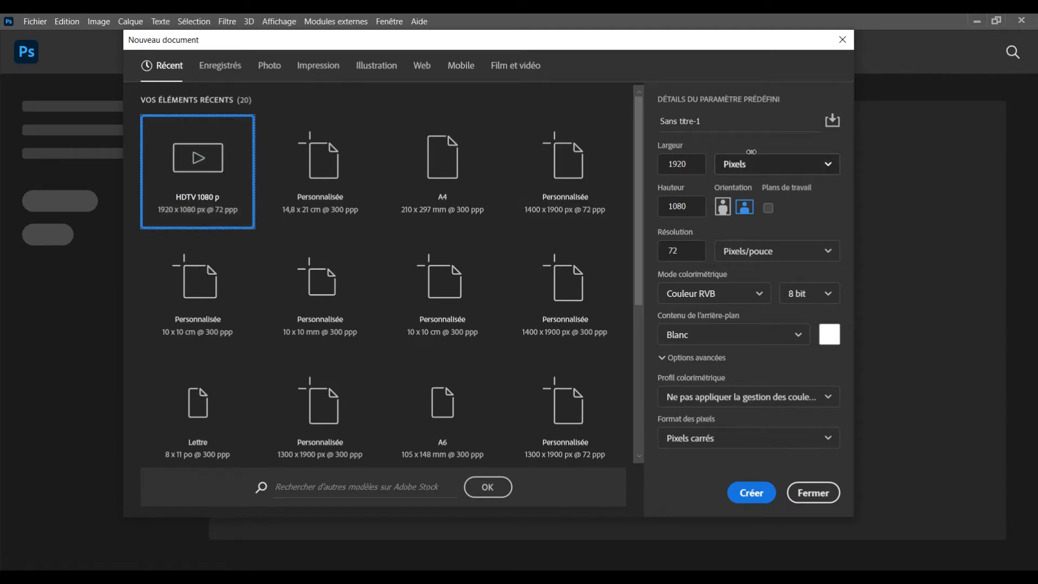
click(722, 122)
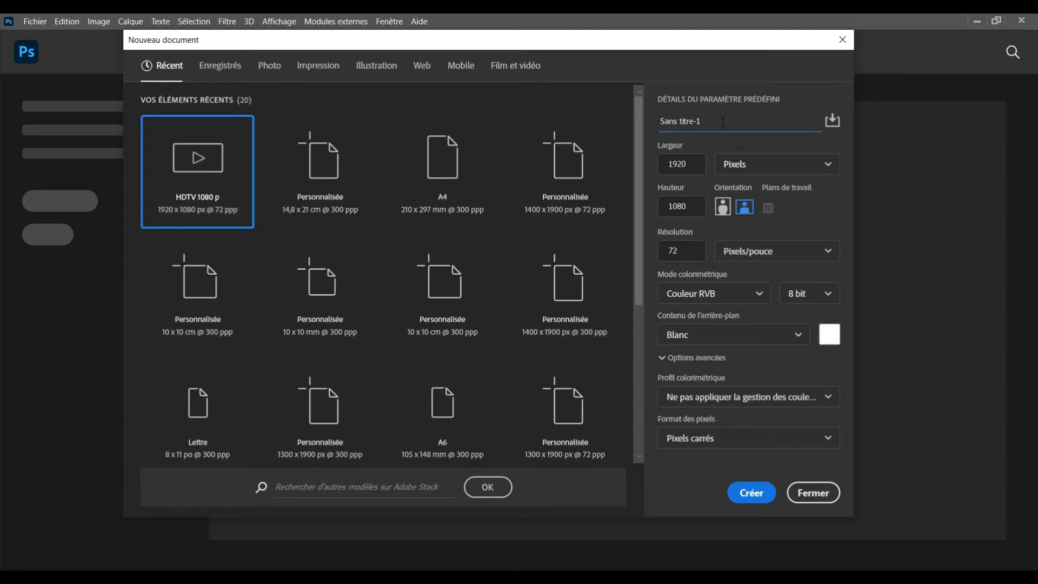
key(ctrl+a)
text(GOLD)
click(754, 493)
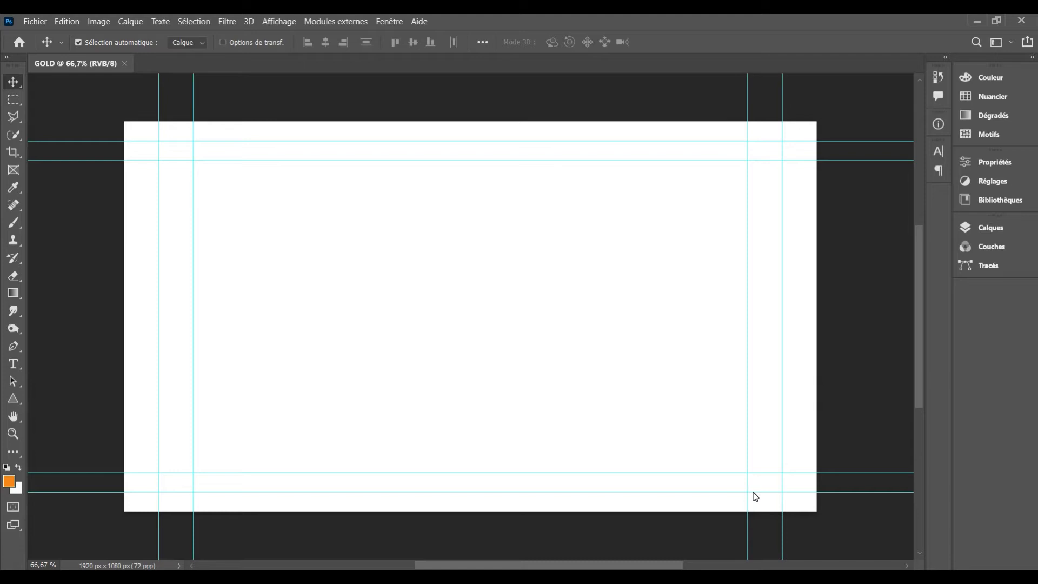
Hide the guides and add a very dark navy blue solid colour fill layer above the background
key(ctrl+semicolon)
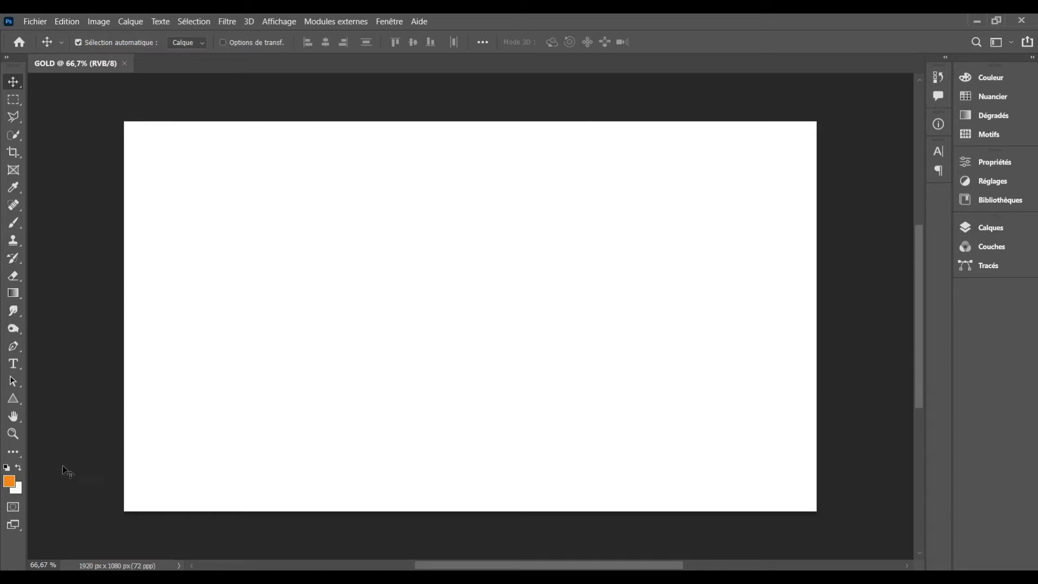
click(987, 232)
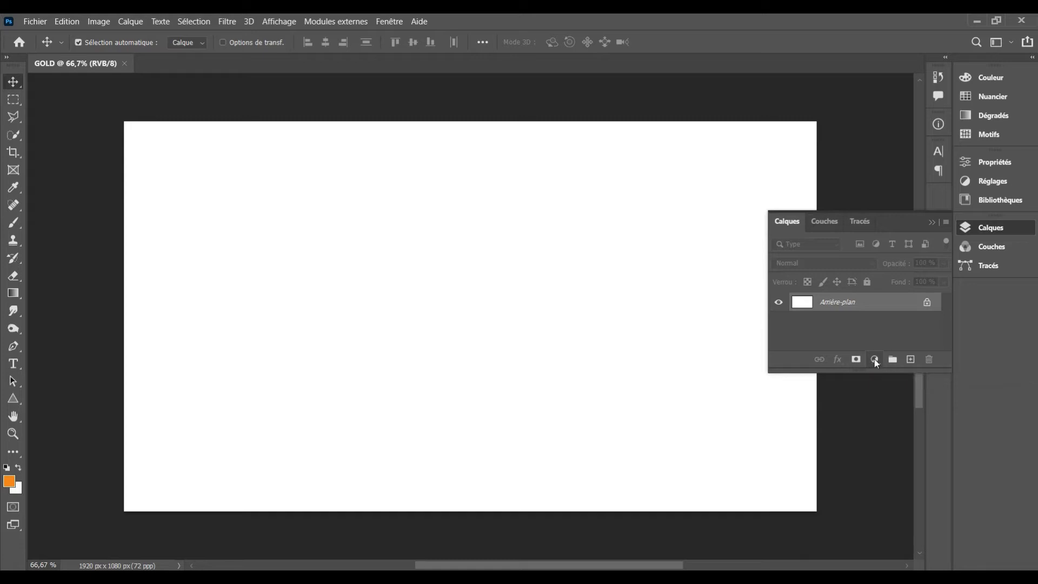
click(874, 359)
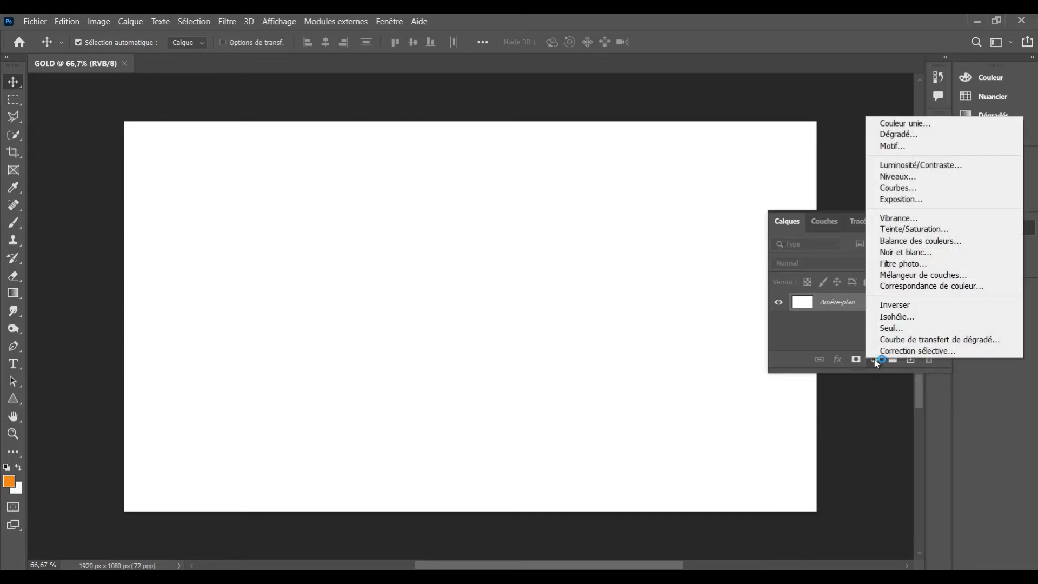
click(899, 125)
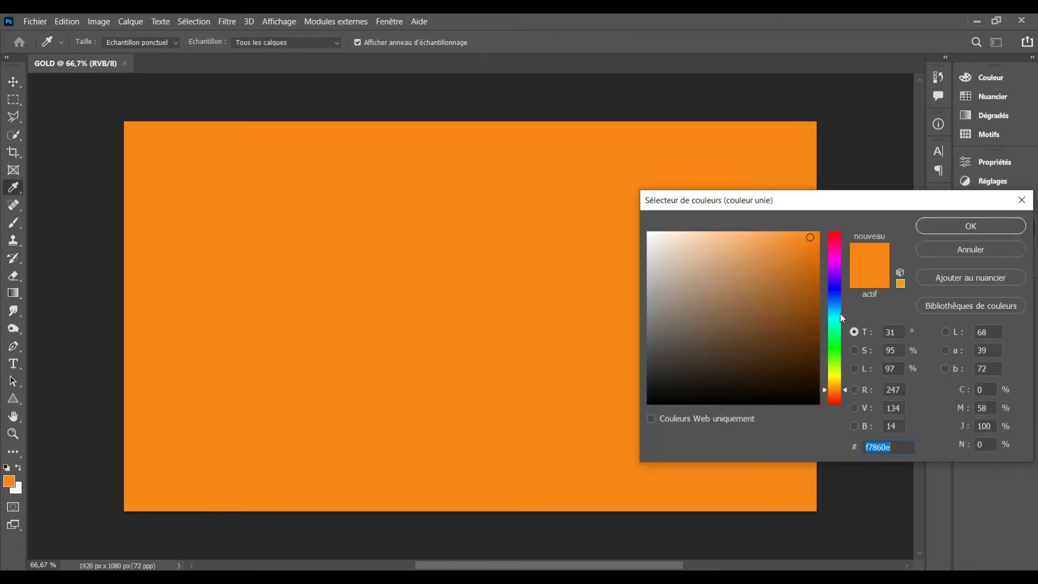
click(836, 296)
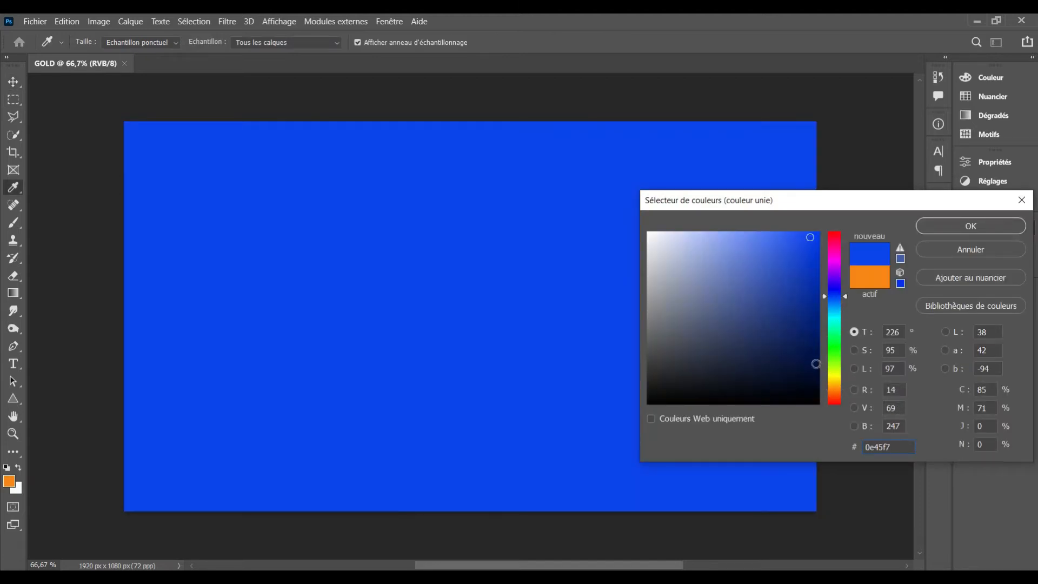
click(815, 367)
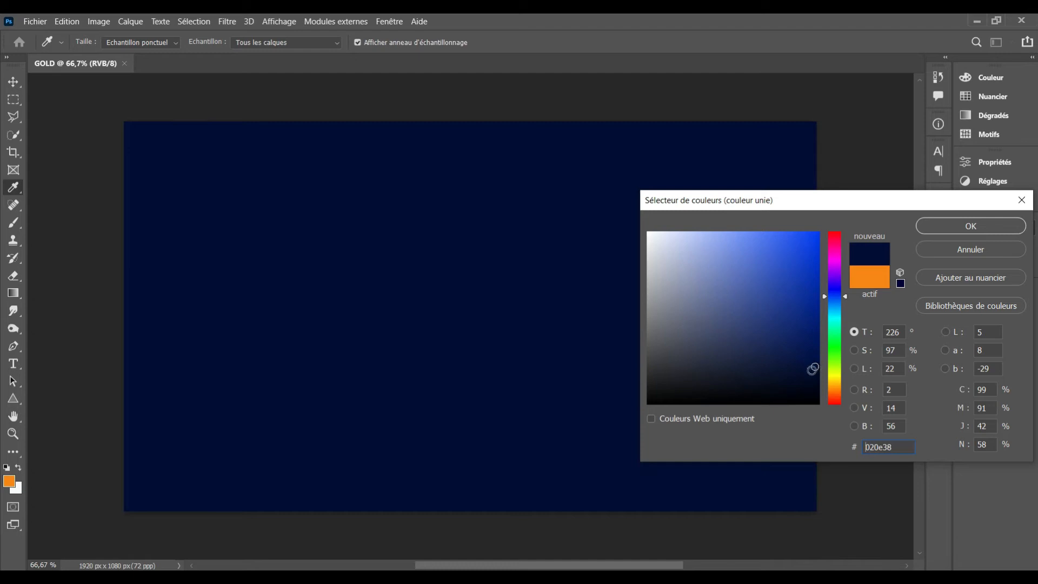
click(808, 375)
click(941, 227)
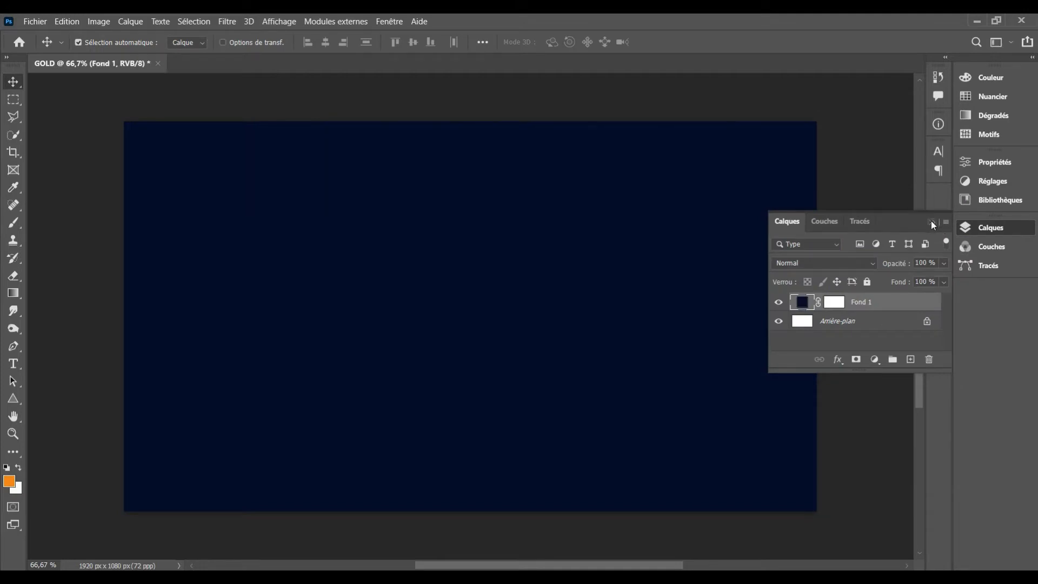
click(931, 220)
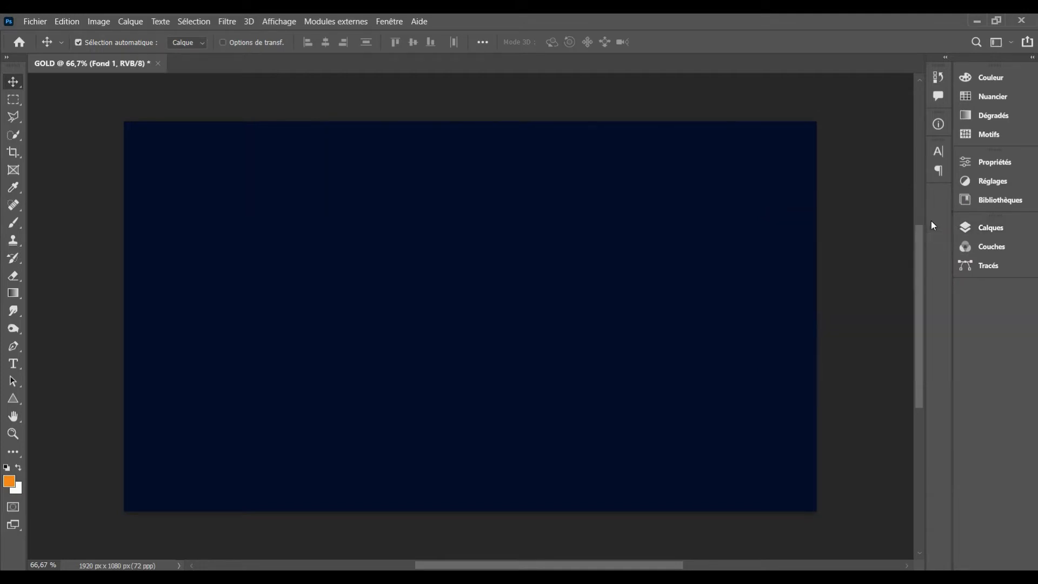
Start a horizontal text line near the middle of the canvas with a font size of 150 pt
click(13, 364)
click(13, 363)
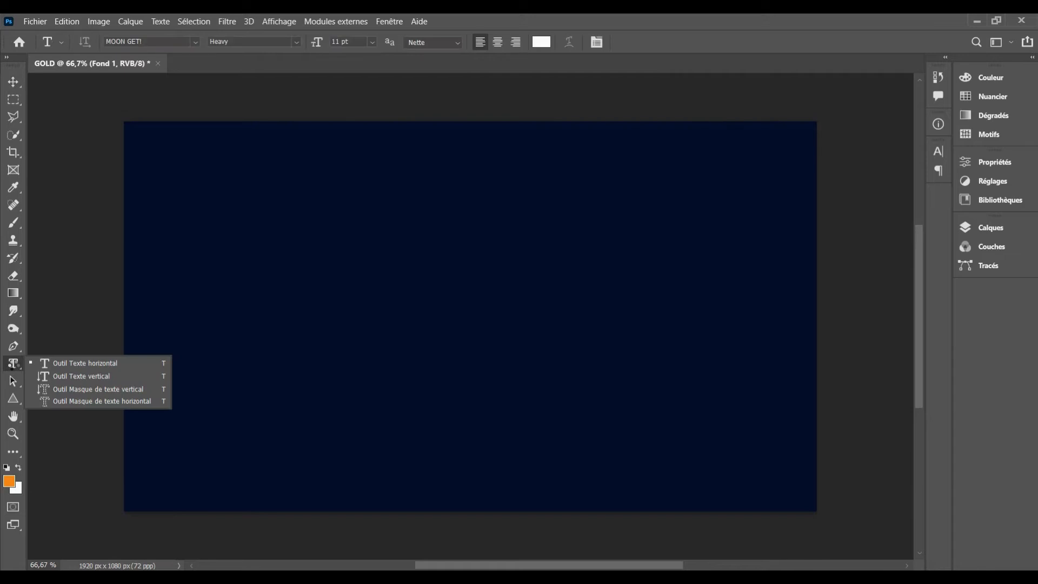
click(67, 362)
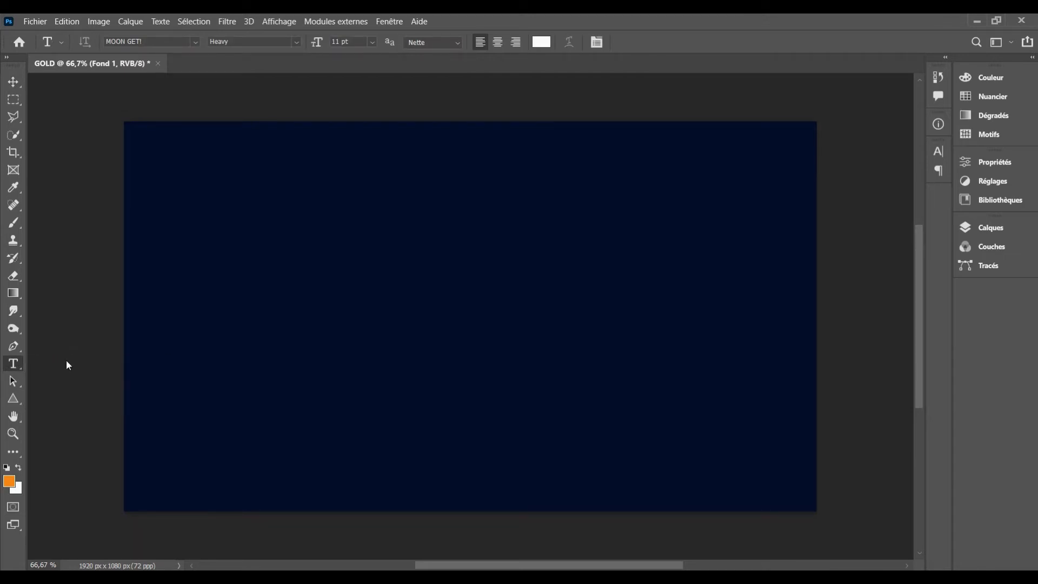
click(399, 313)
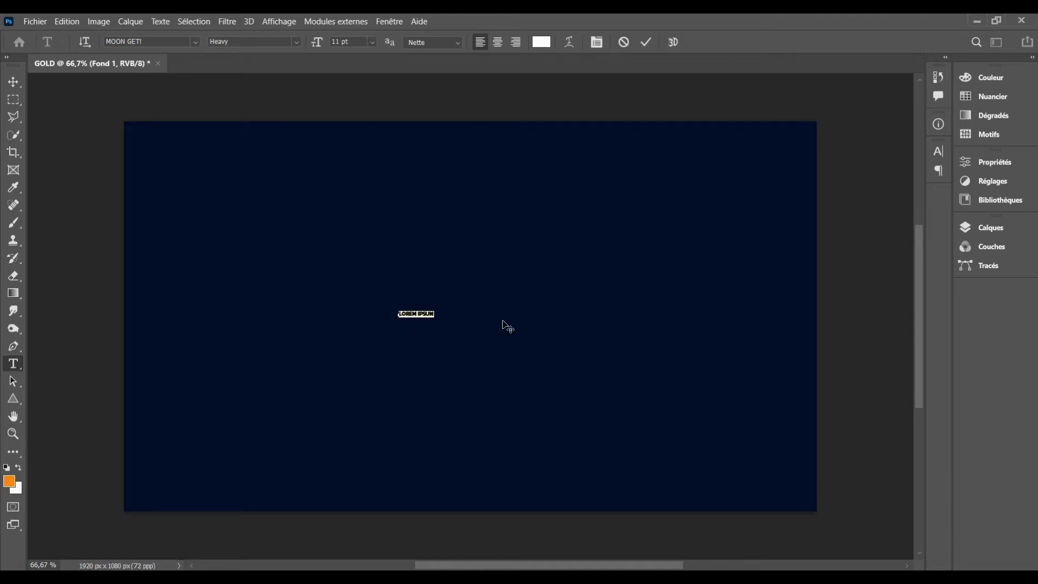
click(339, 41)
key(ctrl+a)
text(6)
key(Return)
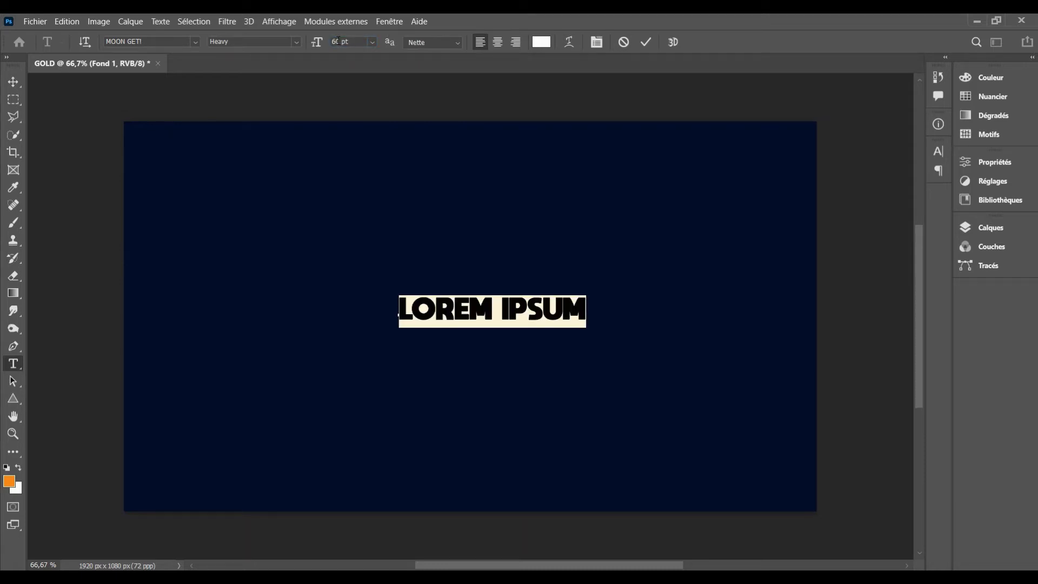
key(ctrl+a)
text(150)
key(Return)
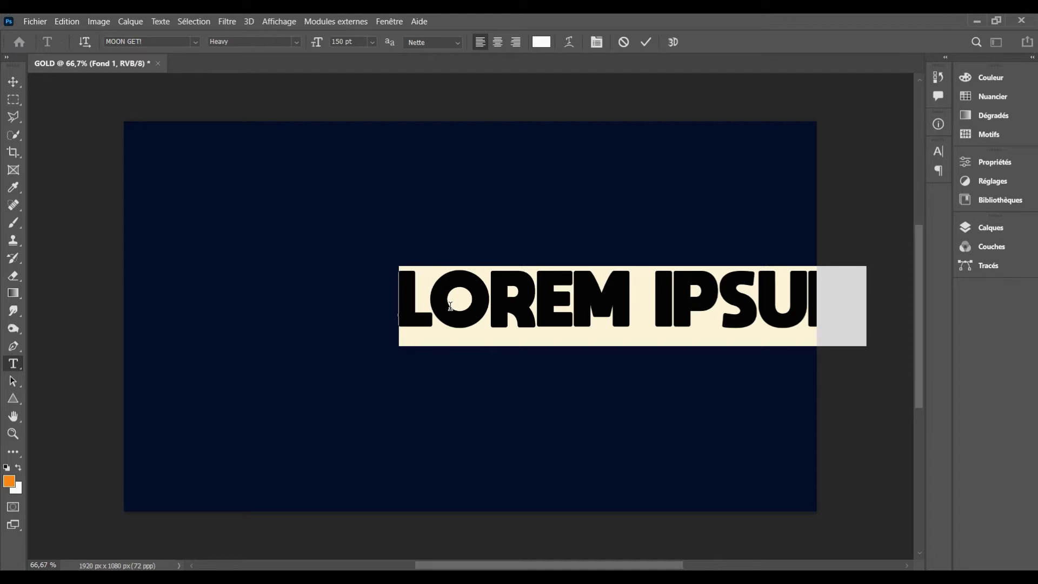
Replace the placeholder text with the first name in capital letters
text(MA)
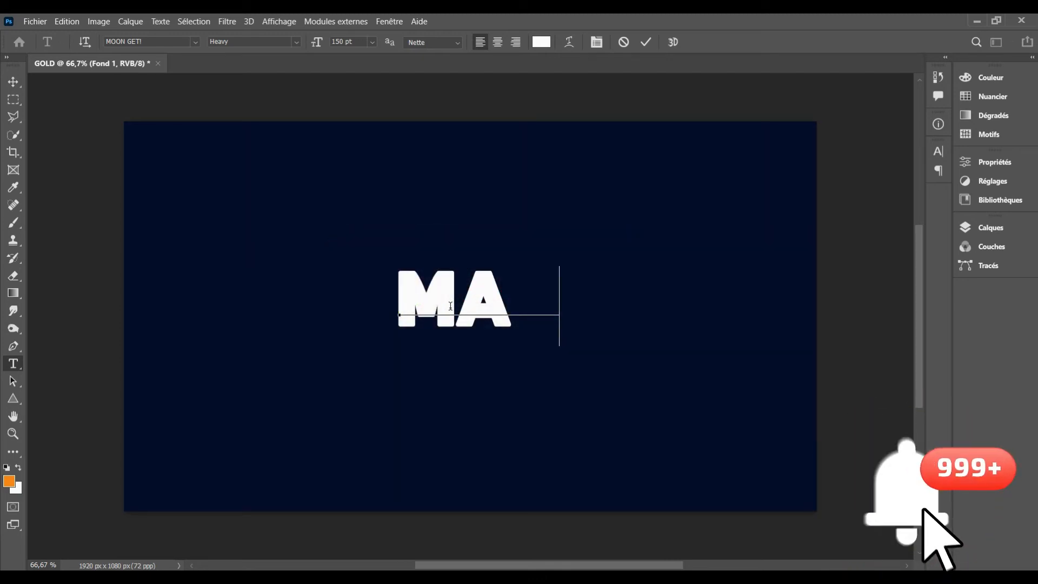
text(R)
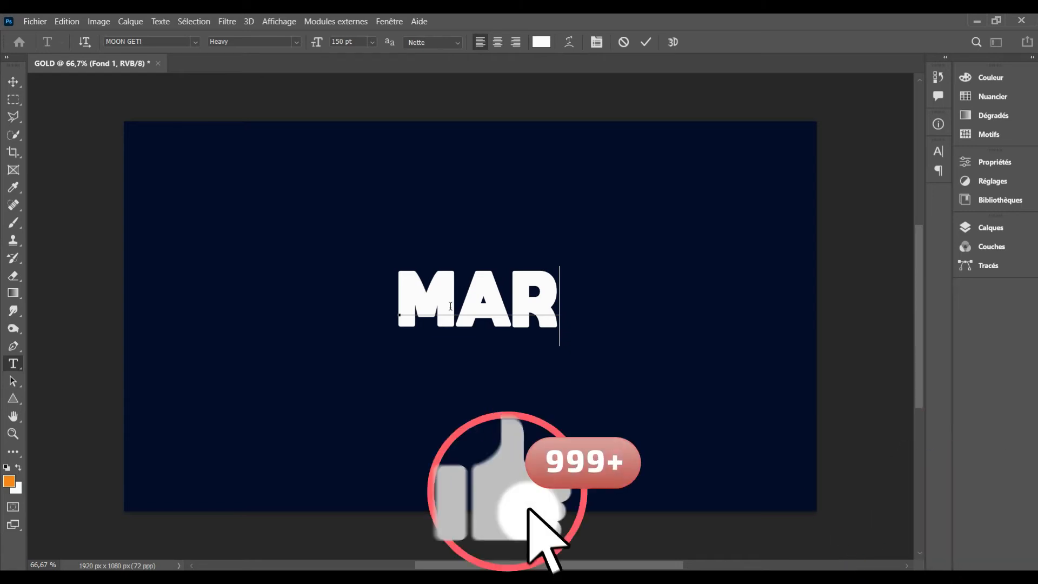
text(YSE)
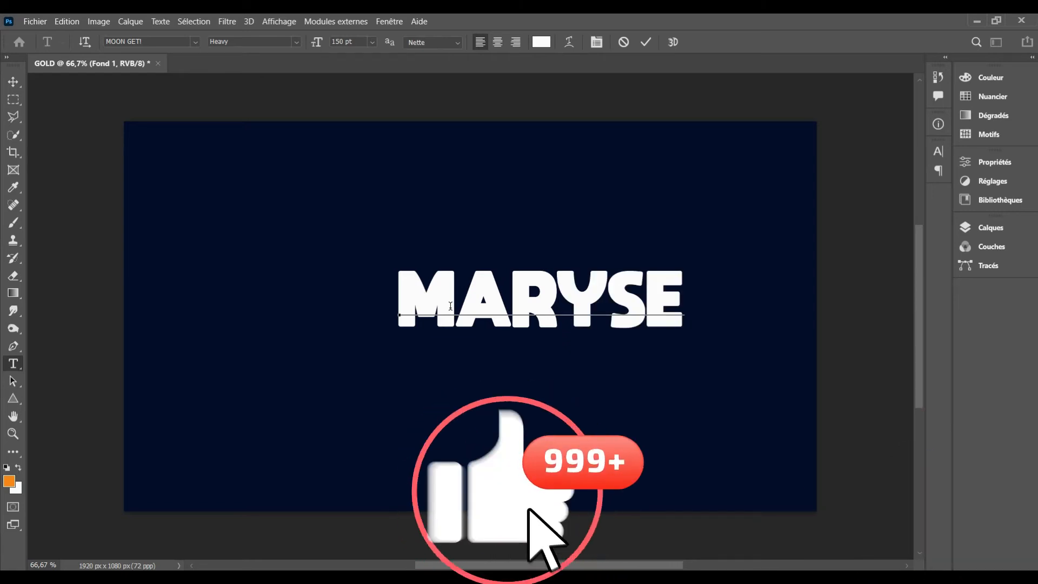
Enlarge the whole name text to 203 pt and commit the text edit
key(ctrl+a)
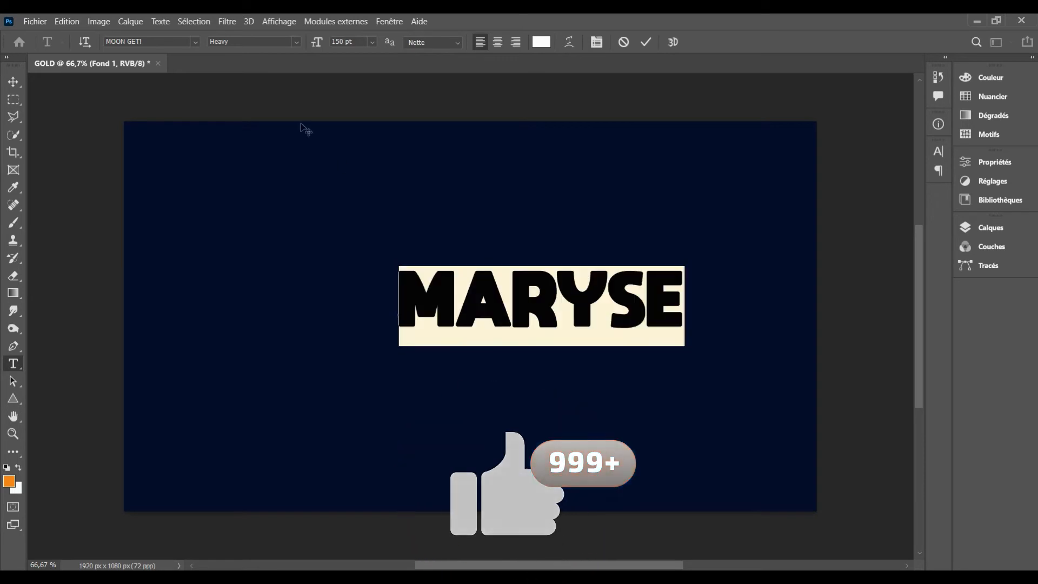
click(341, 42)
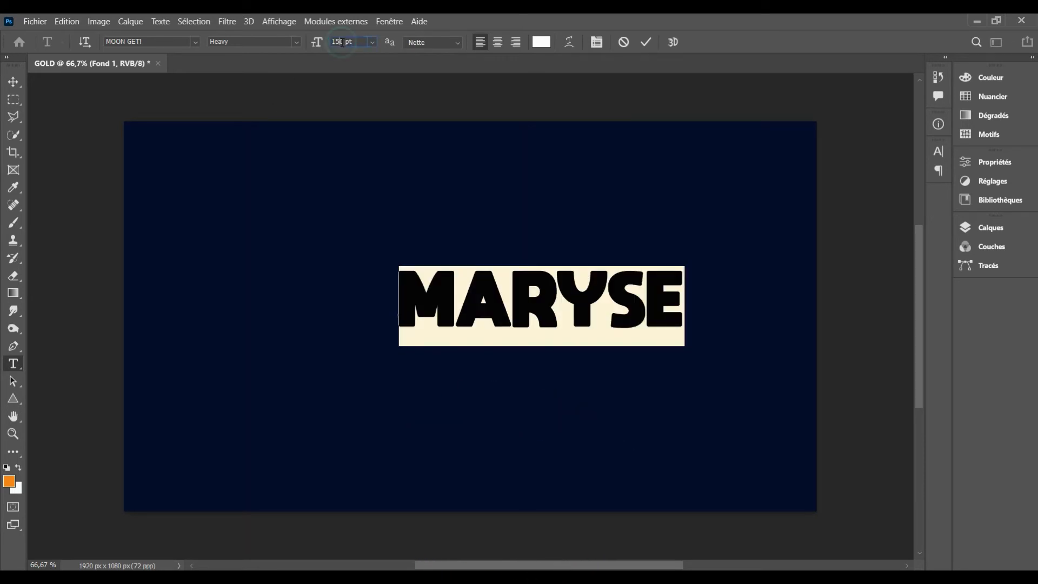
key(Up)
key(Up)
key(Up)
key(Up)
key(Up)
key(Up)
key(Up)
key(Up)
key(Up)
key(Up)
key(Up)
key(Up)
key(Up)
key(Up)
key(Up)
key(Up)
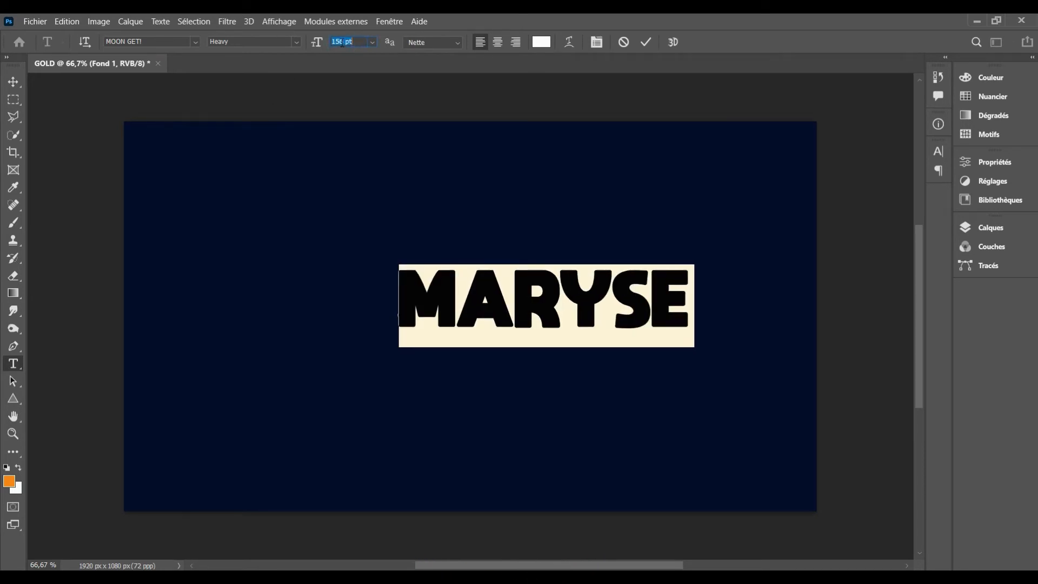
key(Up)
key(Up)
key(Up)
key(Up)
key(Up)
key(Up)
key(Up)
key(Up)
key(Up)
key(Up)
key(Up)
key(Up)
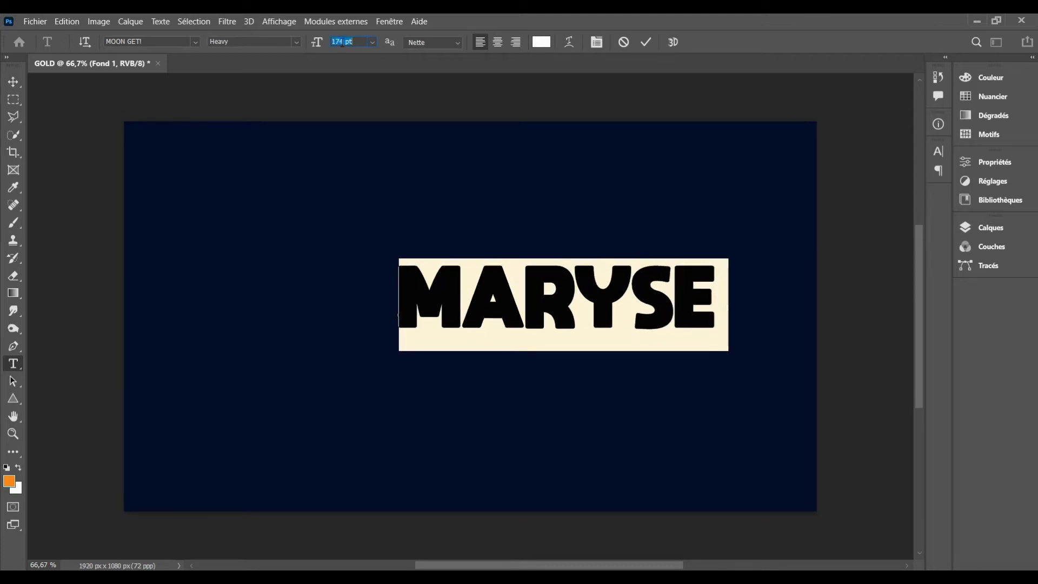
key(Up)
key(Up)
key(Up)
key(Up)
key(Up)
key(Up)
key(Up)
key(Up)
key(Up)
key(Up)
key(Up)
key(Up)
key(Up)
key(Up)
key(Up)
key(Up)
key(Up)
key(Up)
key(Up)
key(Up)
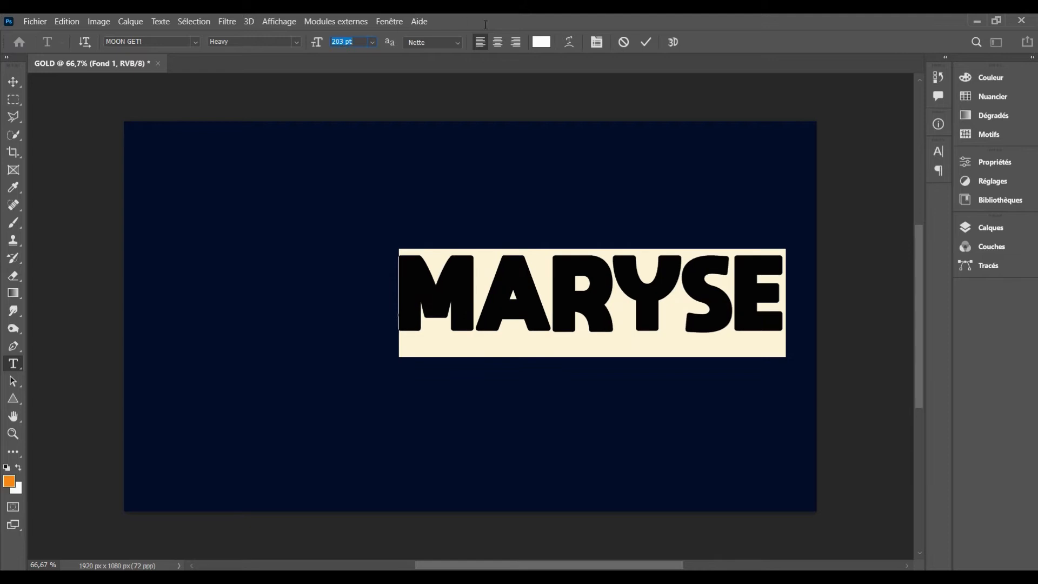
click(645, 42)
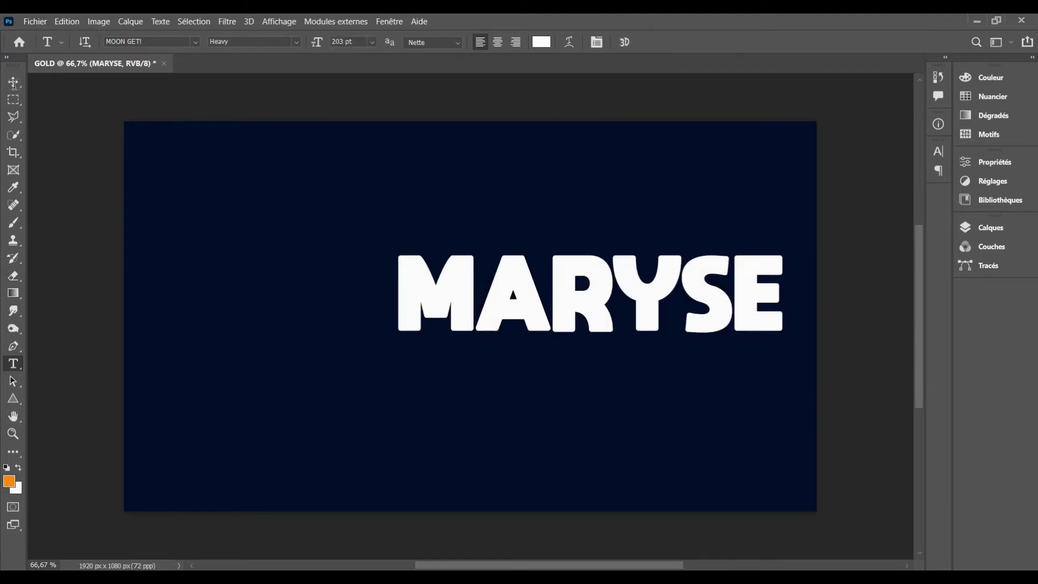
Move the name text to the centre of the canvas
click(14, 87)
click(441, 288)
mouse_move(309, 297)
mouse_down()
mouse_move(276, 301)
mouse_move(324, 308)
mouse_up()
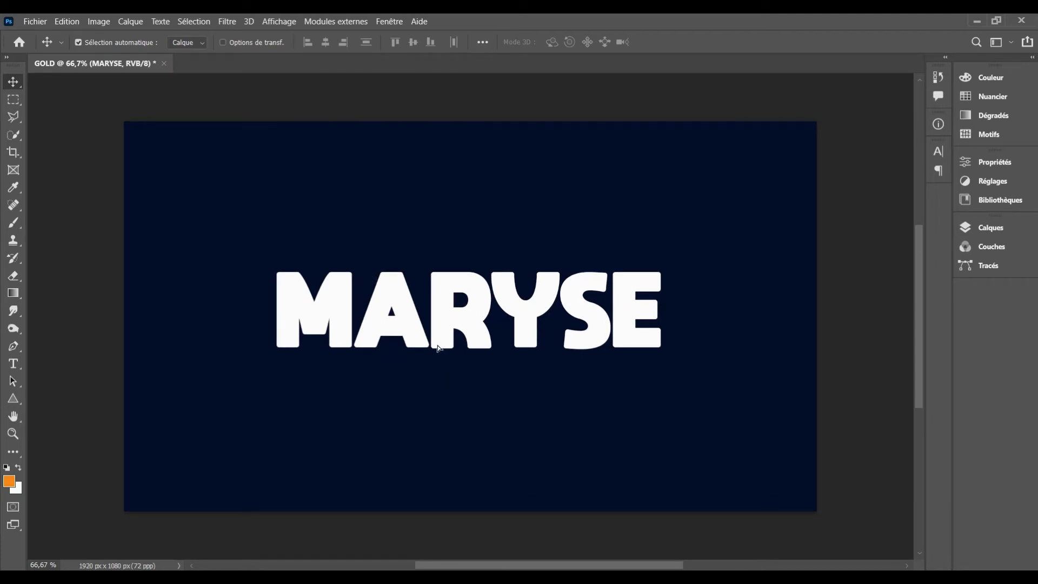
Recolour the whole name text to gold f3cb51 and commit the text edit
key(t)
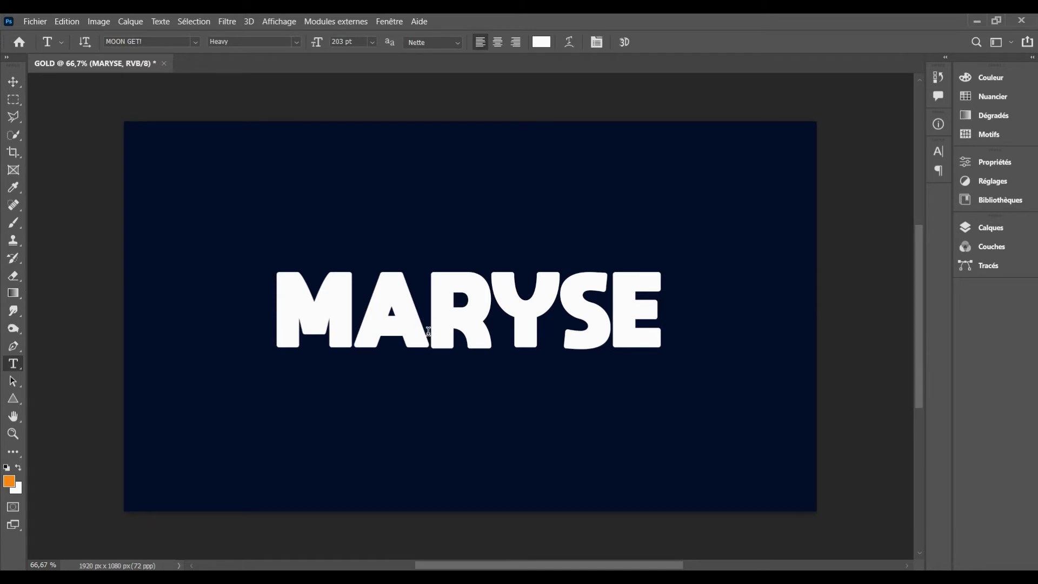
click(428, 331)
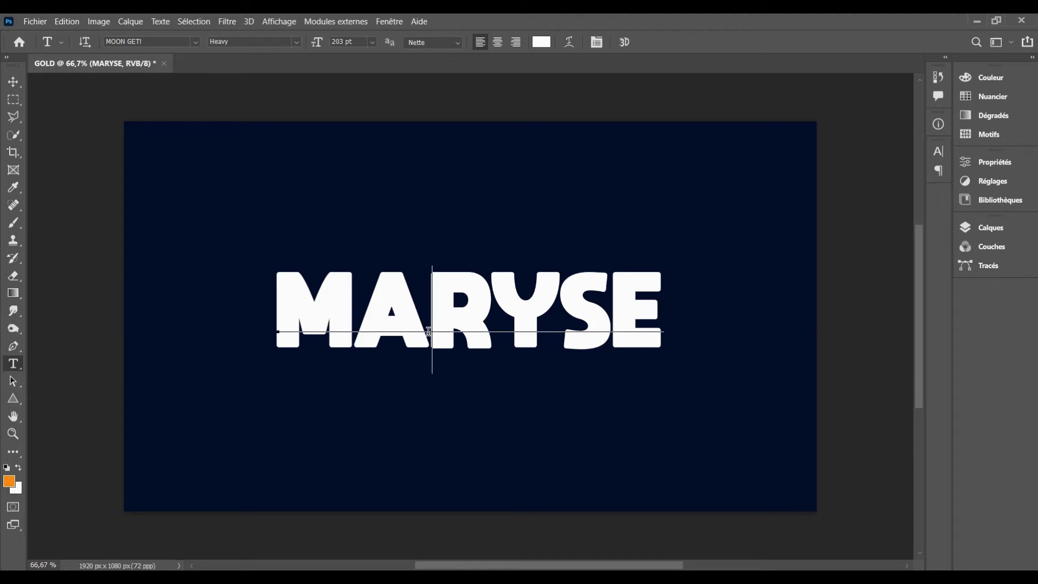
key(ctrl+a)
click(539, 43)
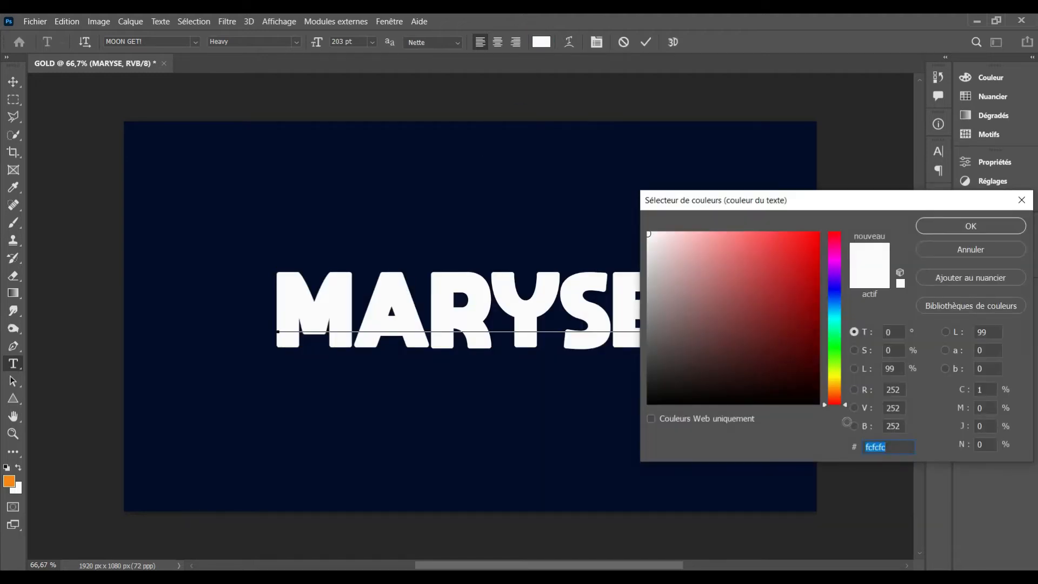
click(835, 383)
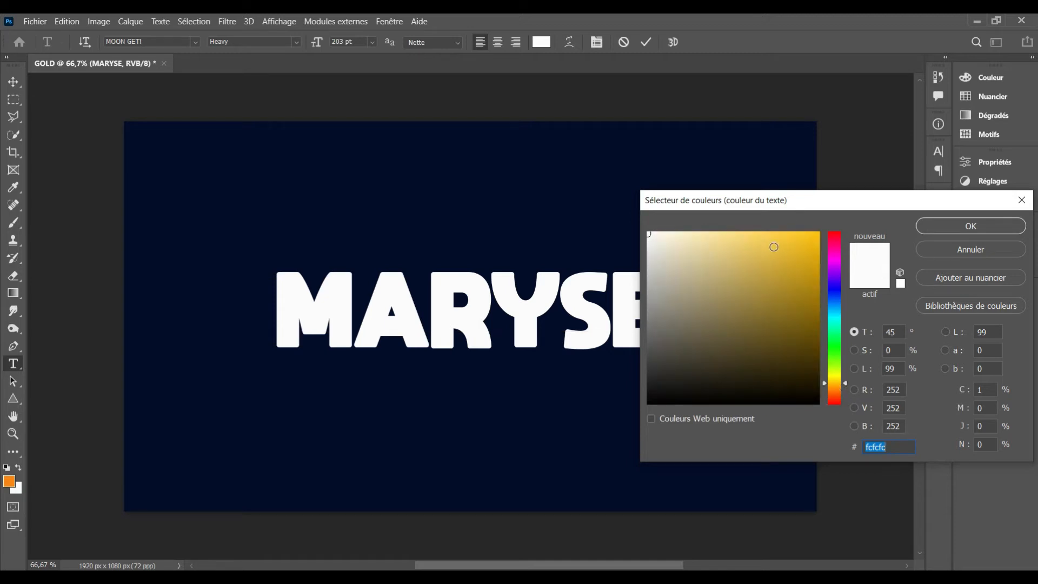
click(773, 247)
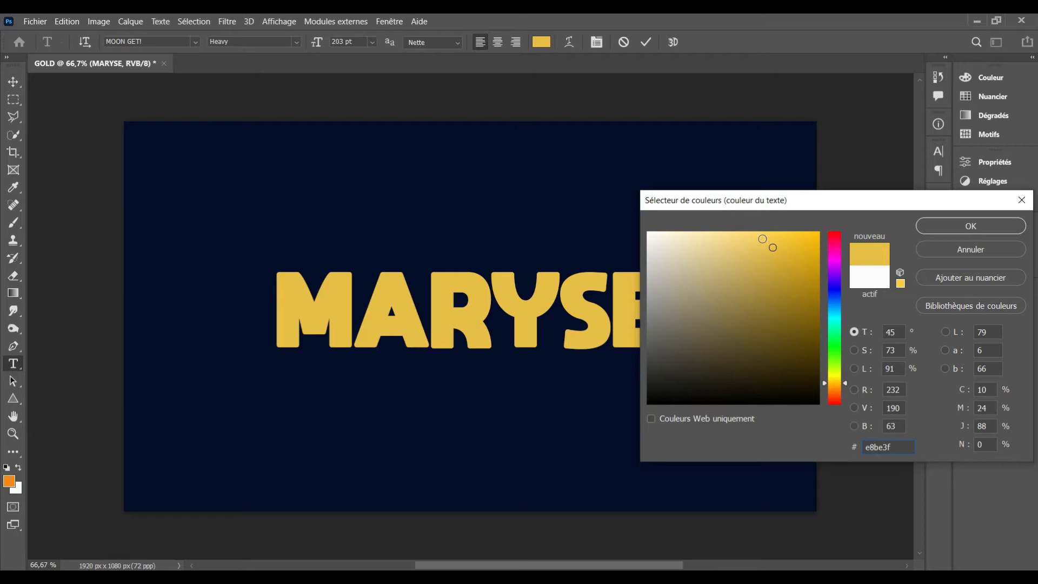
click(763, 239)
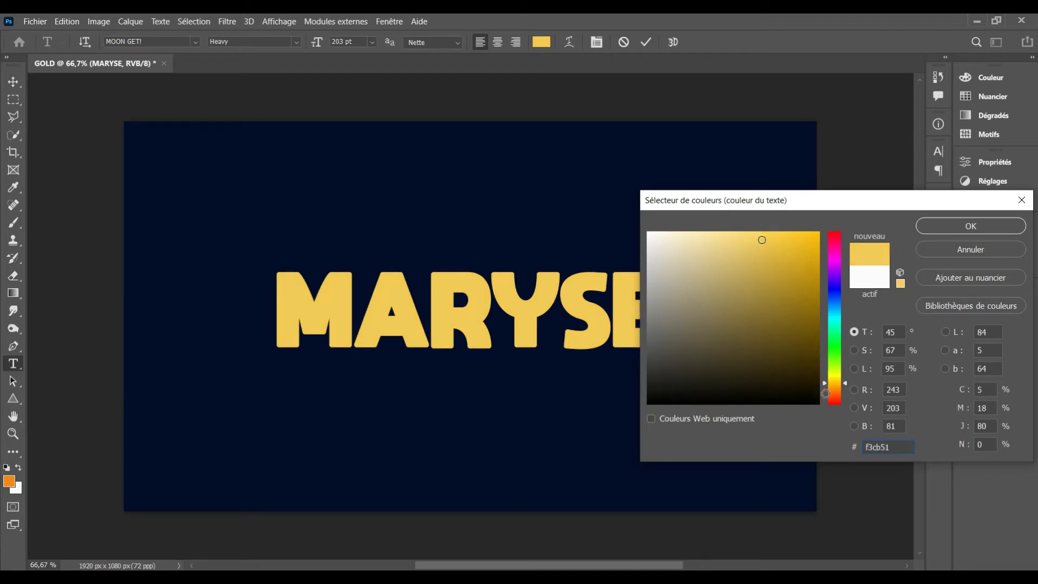
click(943, 229)
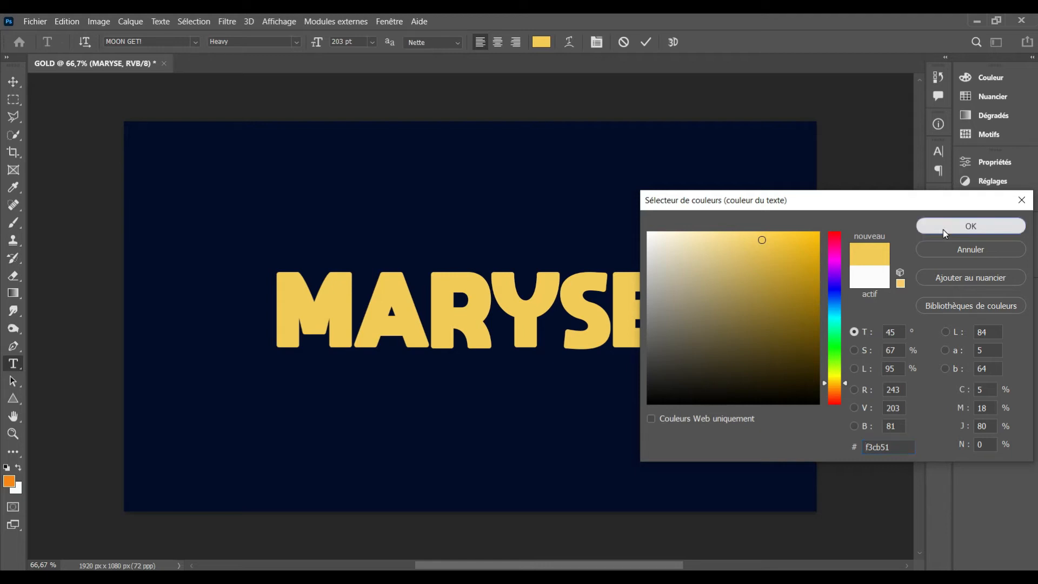
click(645, 42)
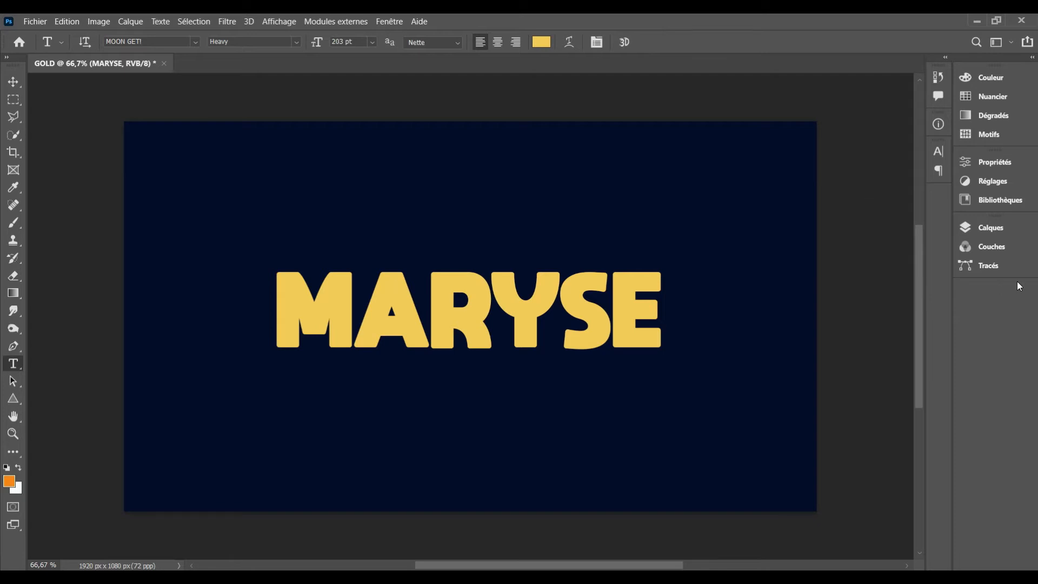
Apply a Biseautage & estampage effect to the name's text layer with depth 168 % and size 185 px
click(992, 226)
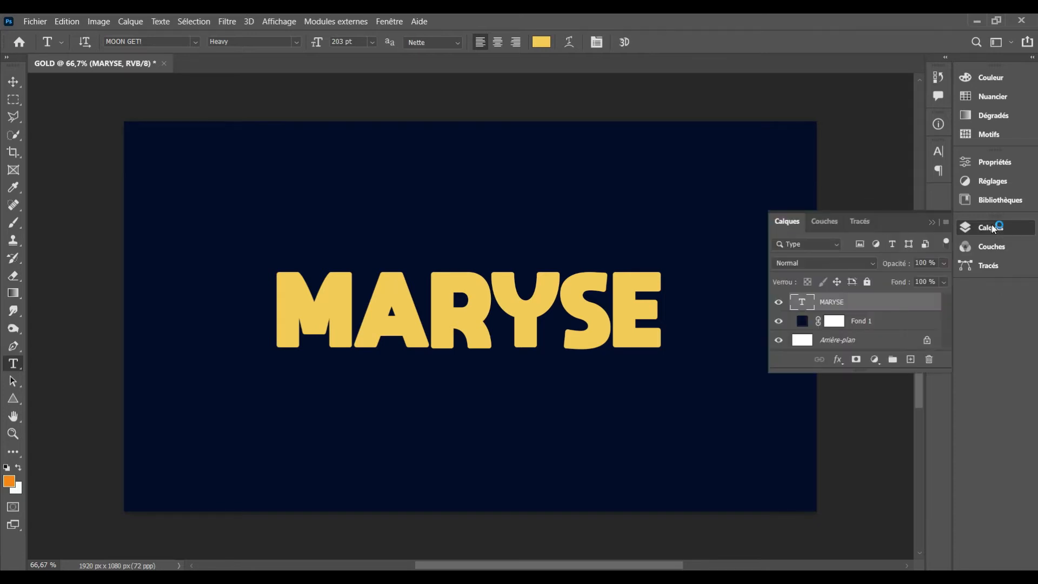
double_click(926, 309)
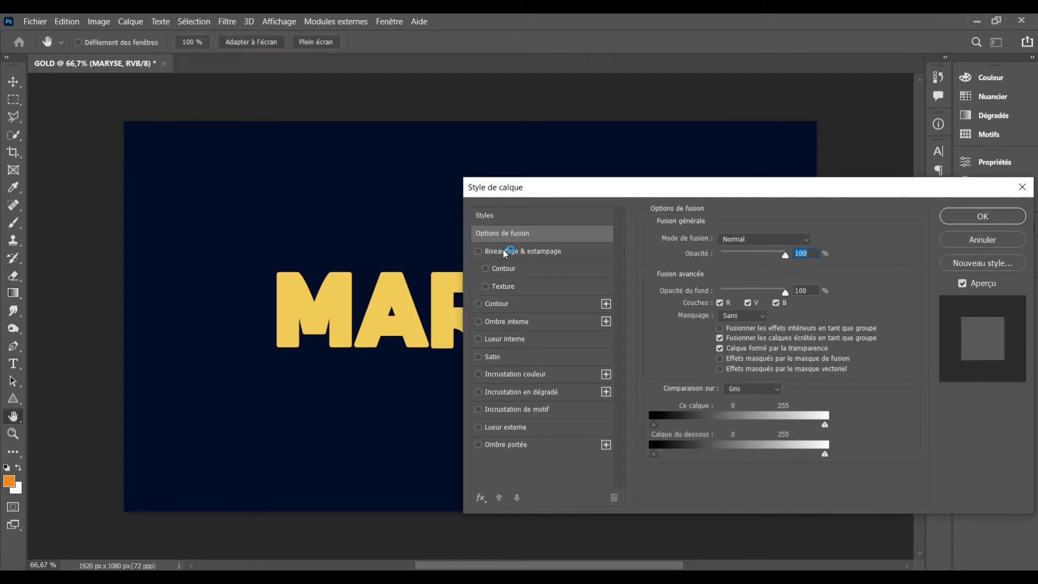
click(505, 251)
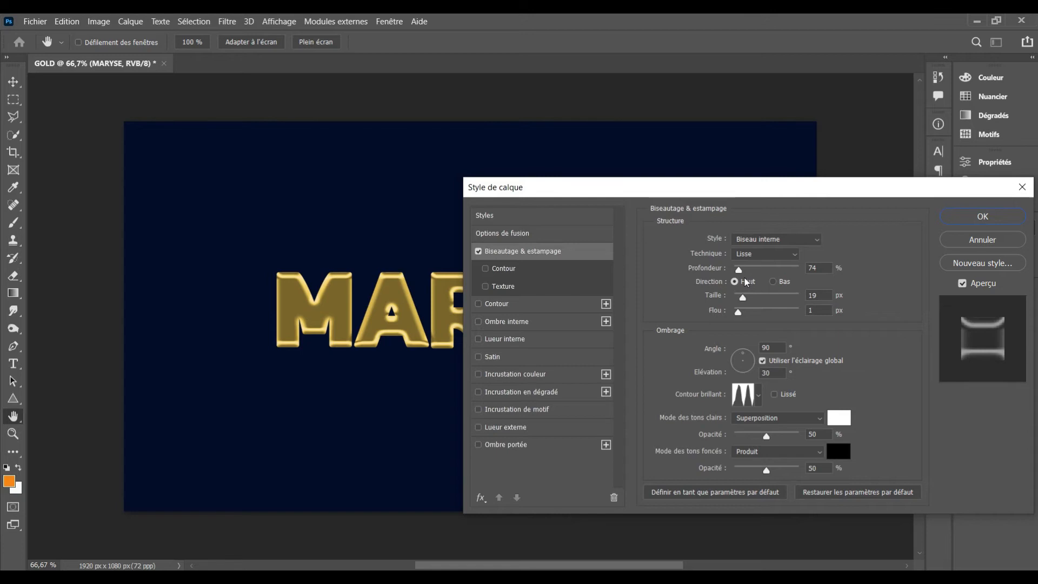
drag(742, 270, 779, 272)
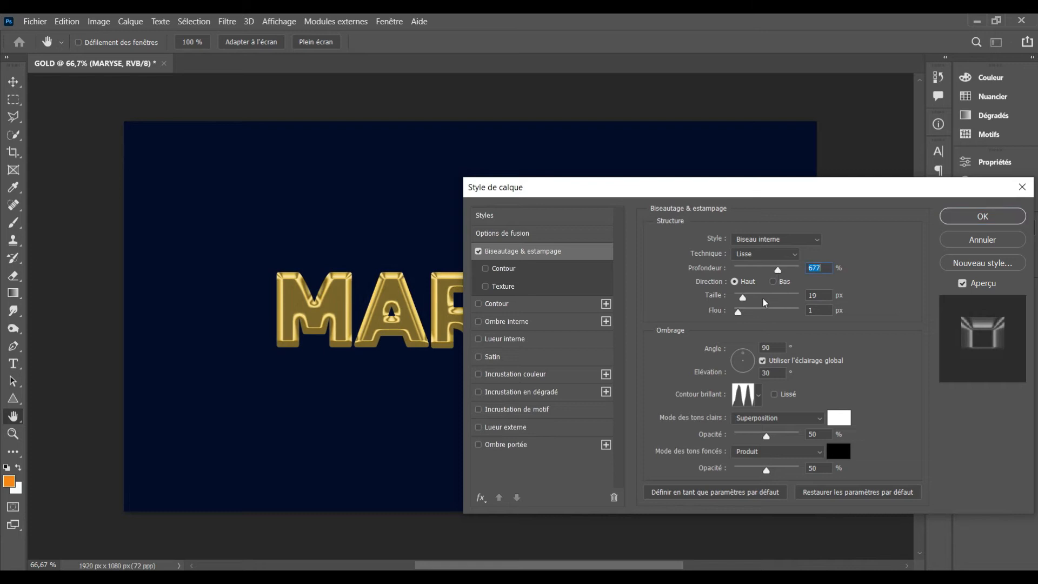
drag(748, 297, 774, 315)
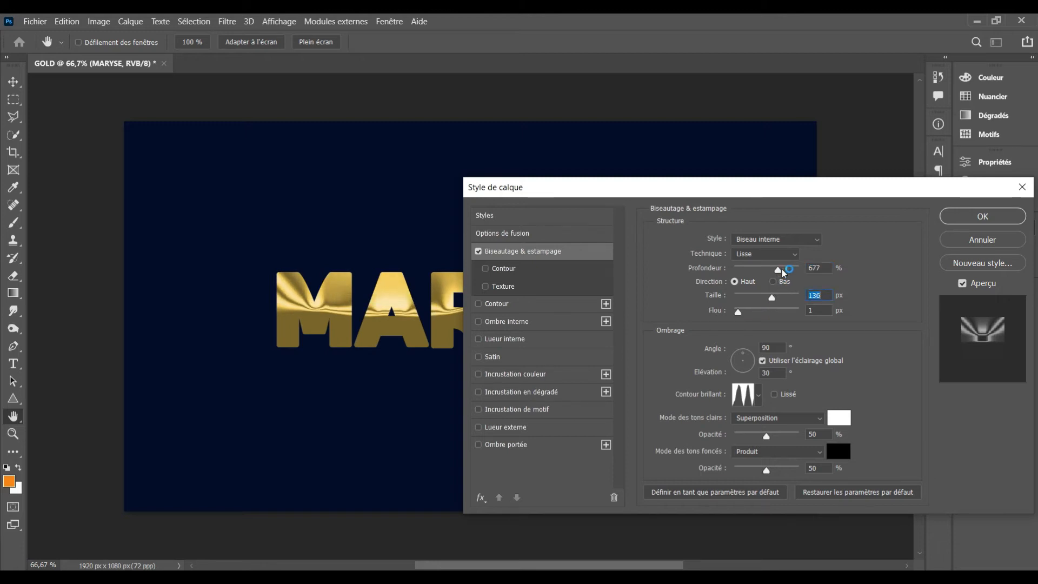
drag(784, 273, 789, 361)
mouse_move(740, 269)
mouse_down()
mouse_move(786, 279)
mouse_move(736, 279)
mouse_move(746, 282)
mouse_up()
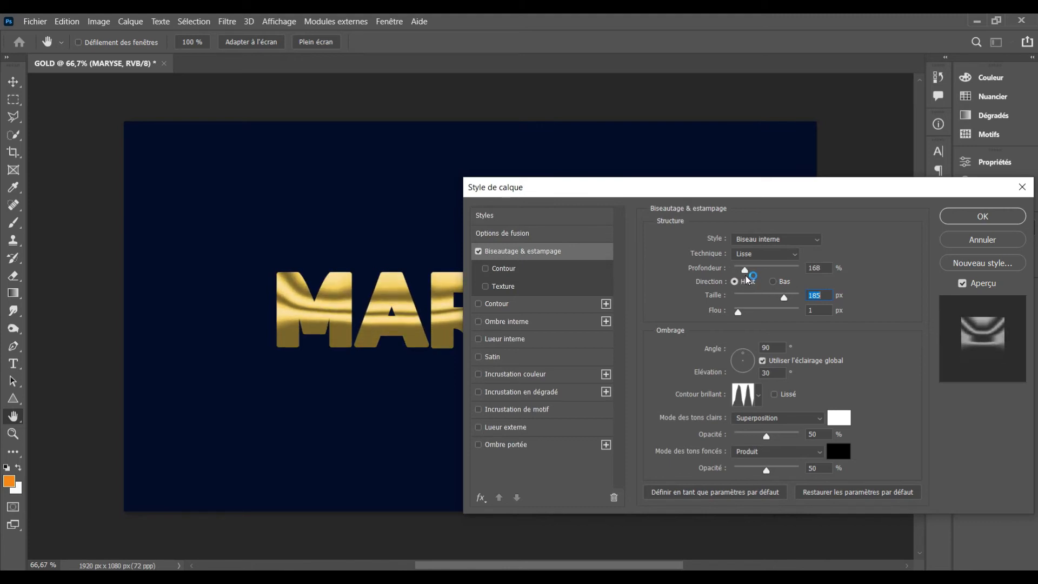
Try several gloss contour presets for the bevel's shading and return to the triple-peaked one
drag(752, 191, 939, 110)
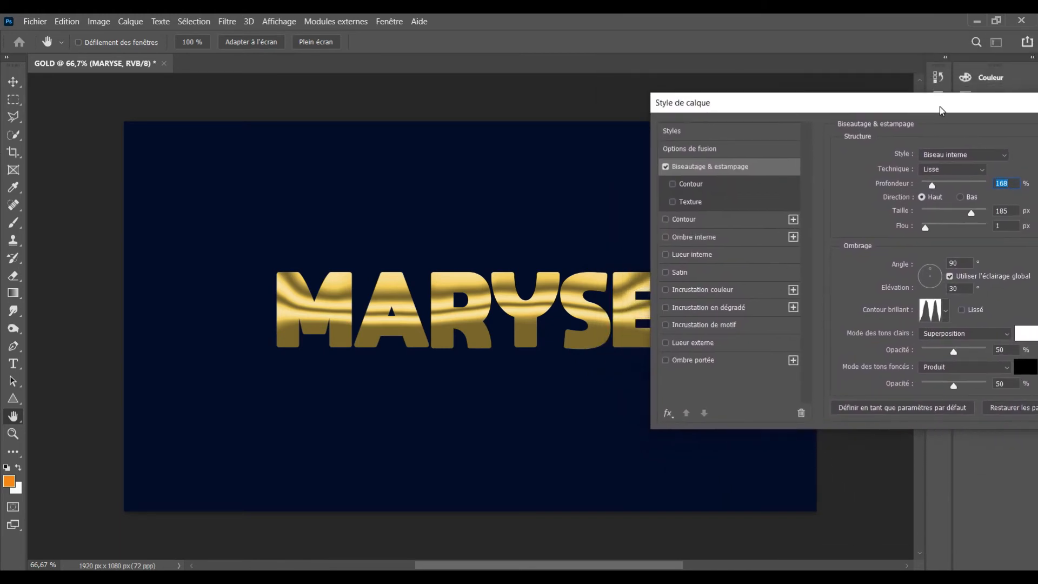
click(945, 313)
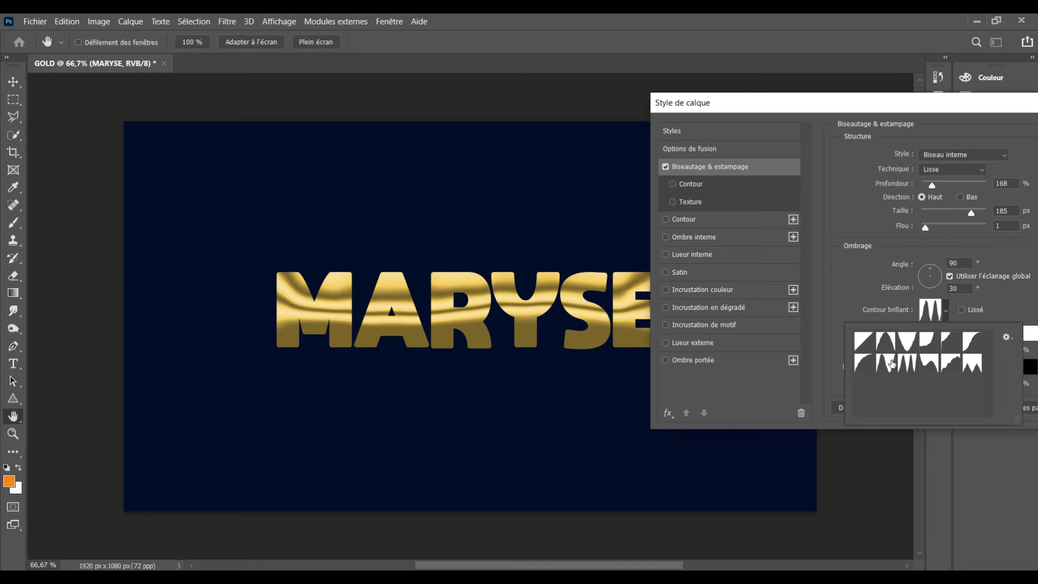
click(891, 363)
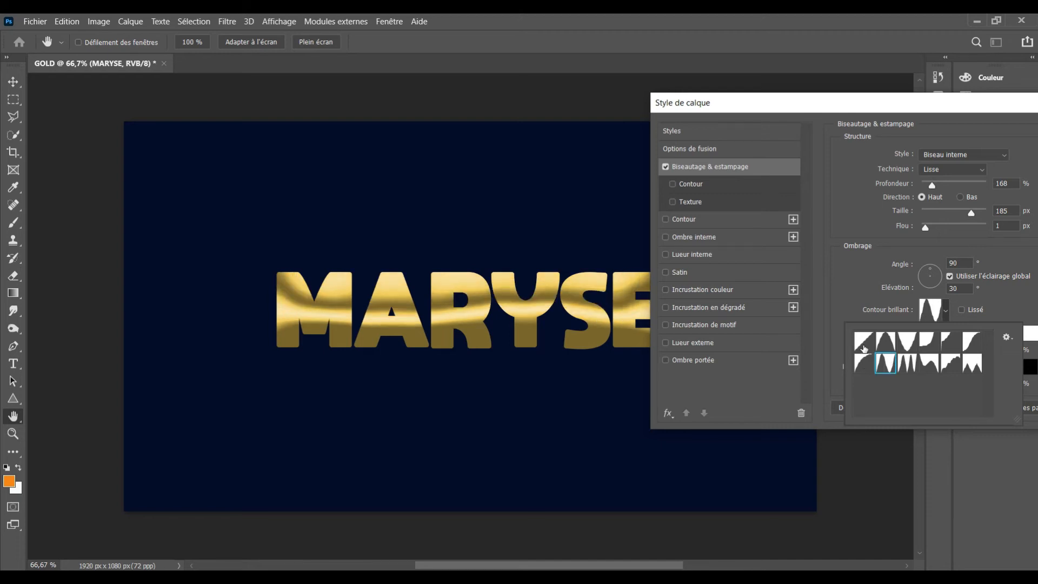
click(864, 342)
click(884, 346)
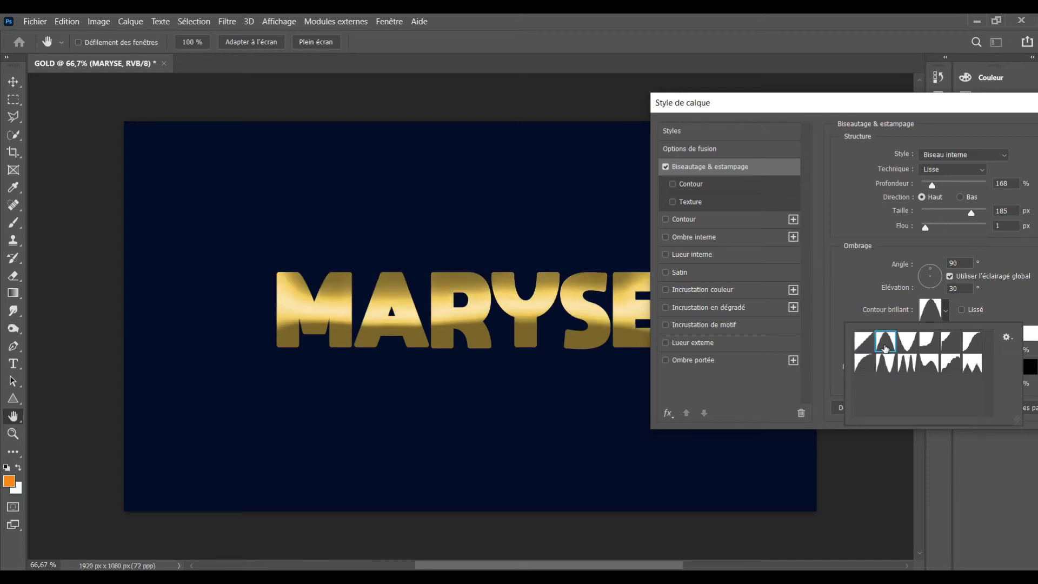
click(906, 344)
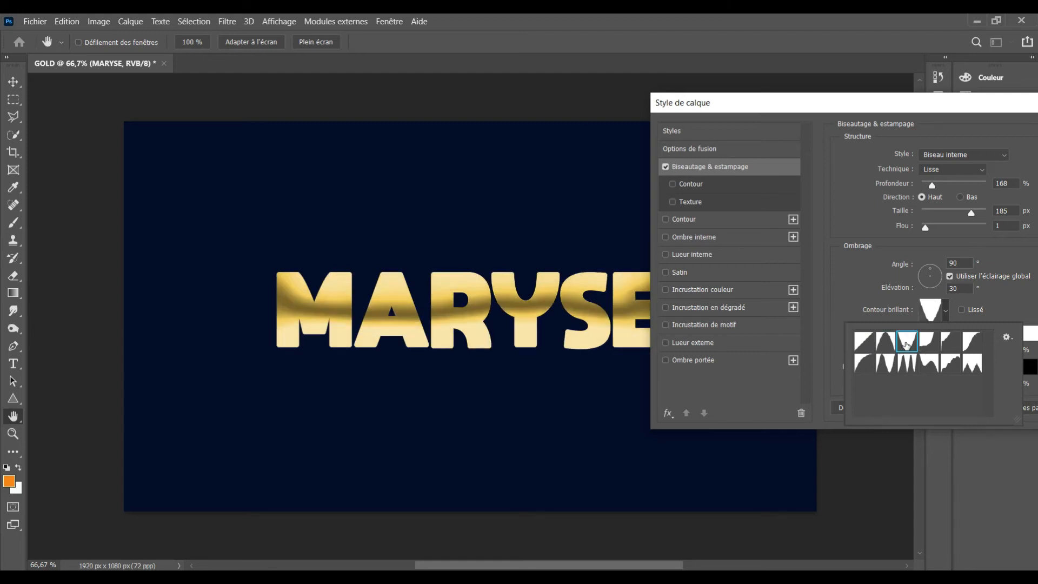
click(934, 344)
click(950, 345)
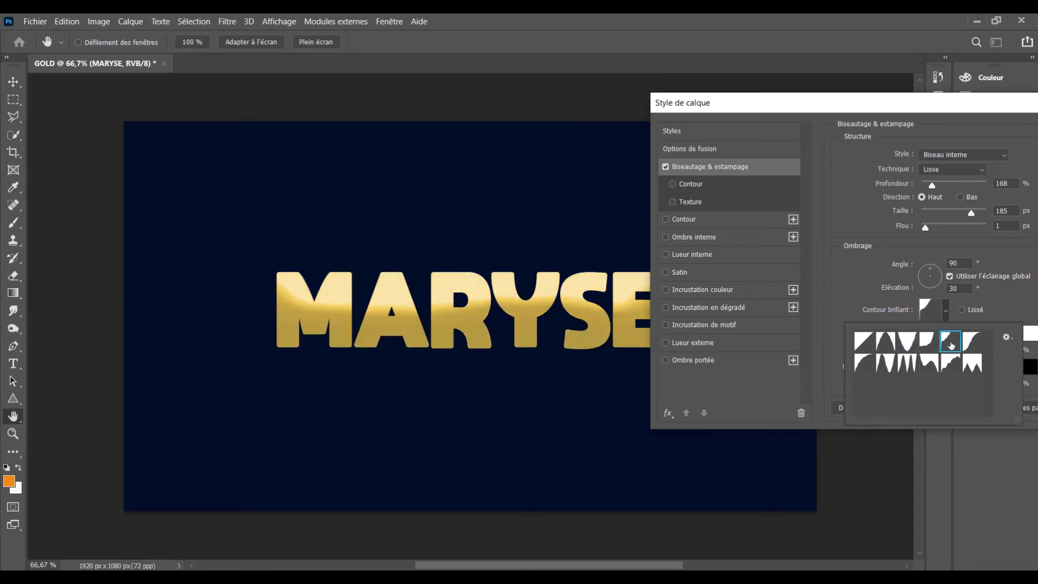
click(971, 344)
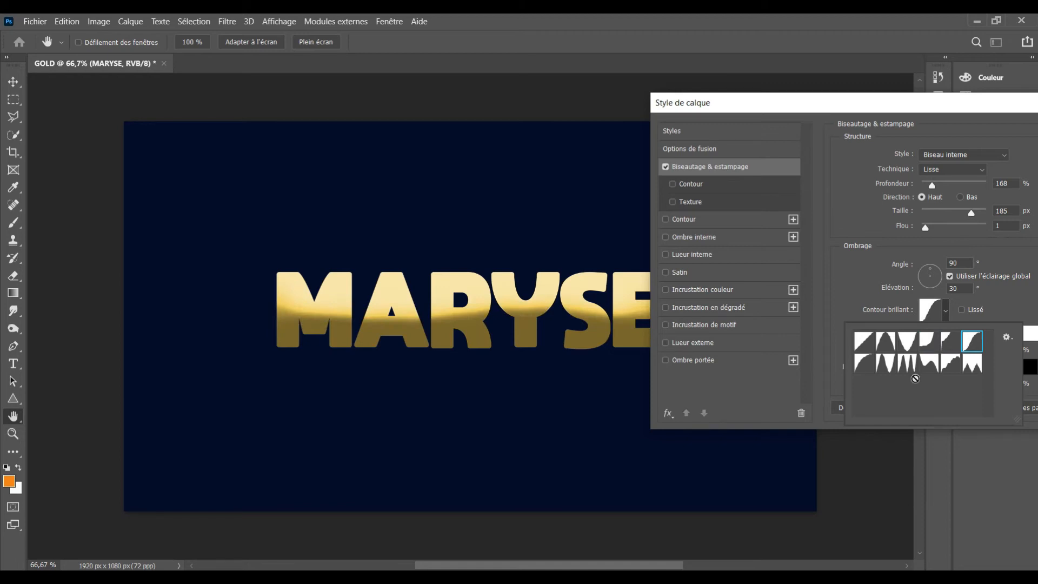
click(907, 363)
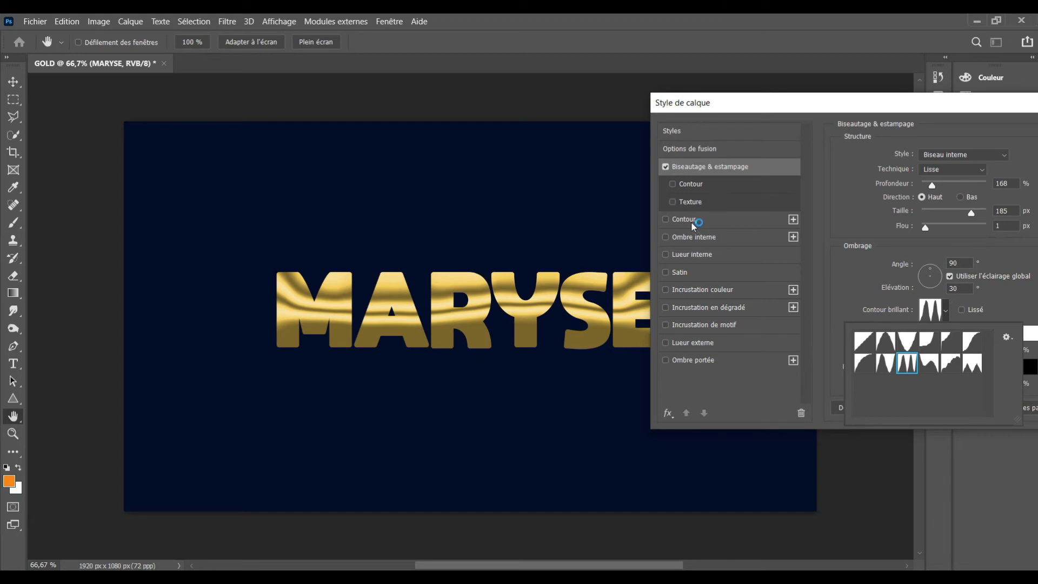
Add a drop shadow (Ombre portée) to the name in black 000000 with a size of 38 px
click(689, 360)
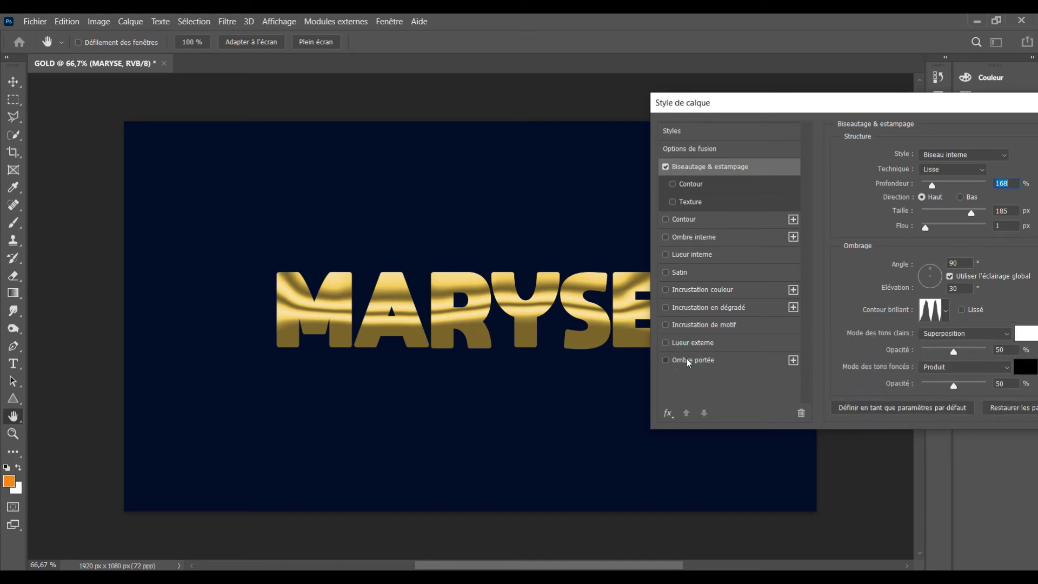
click(689, 361)
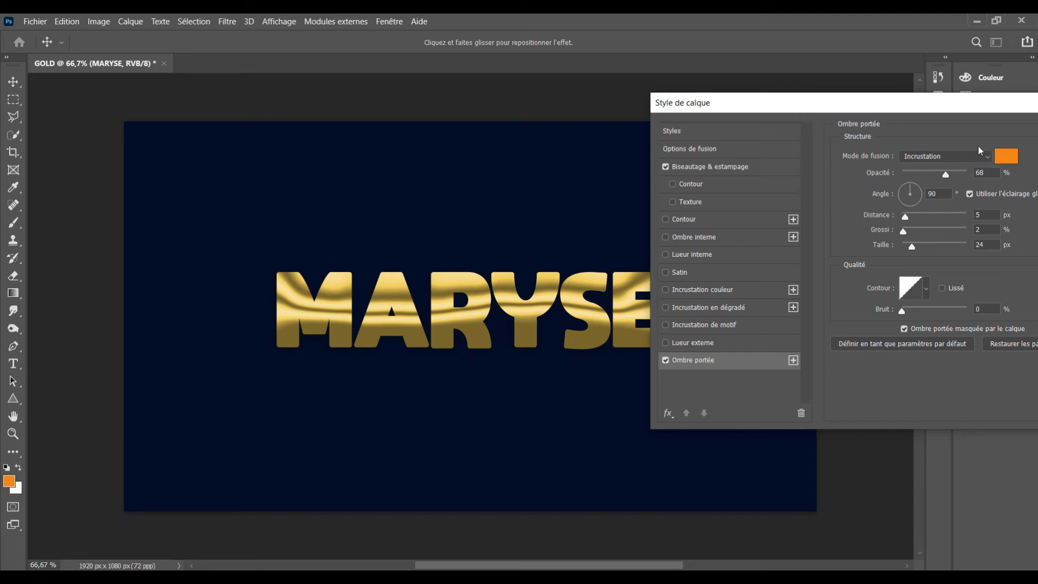
click(999, 158)
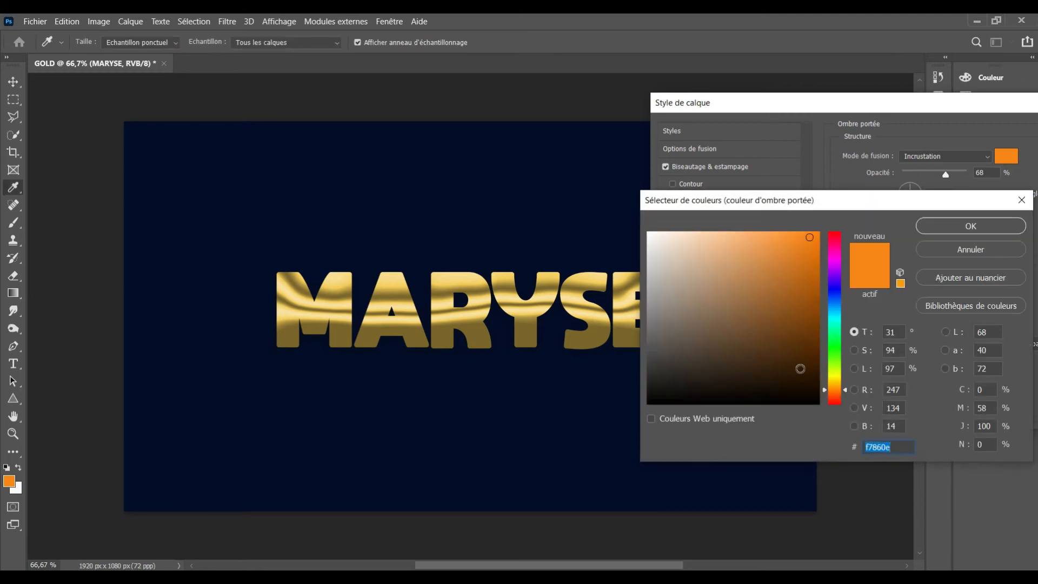
click(819, 403)
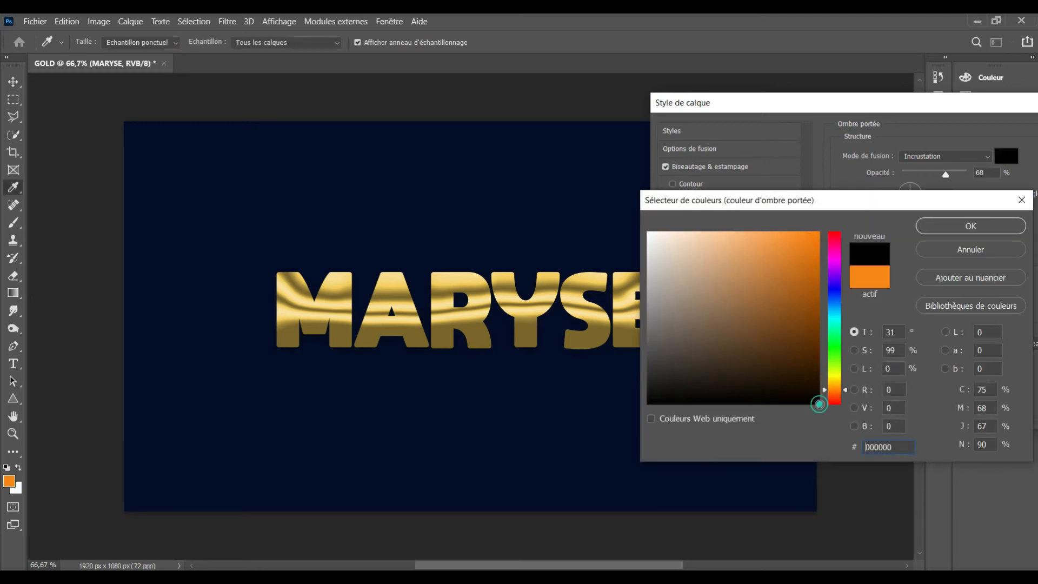
click(933, 233)
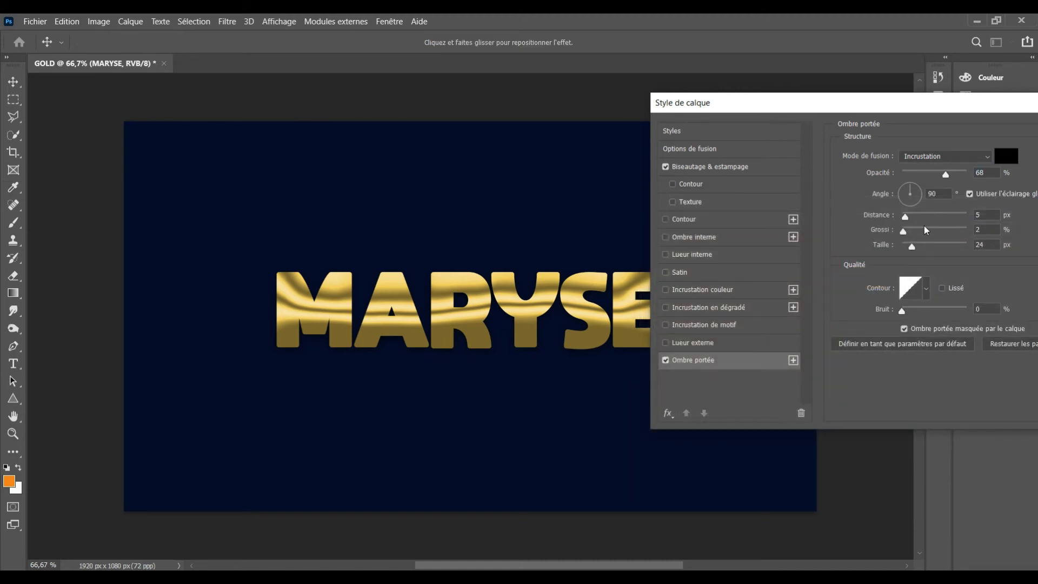
drag(914, 246, 915, 245)
Enable the bevel's Contour sub-option with the triple-peaked preset and set its range (Etendue) to 14 %
right_click(797, 101)
click(656, 92)
drag(752, 105, 555, 101)
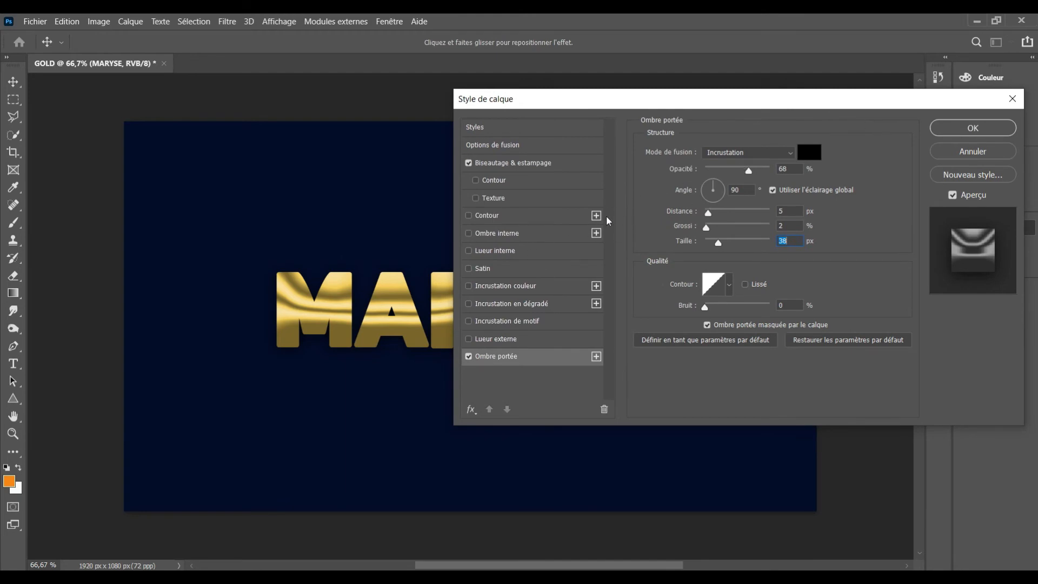
click(514, 211)
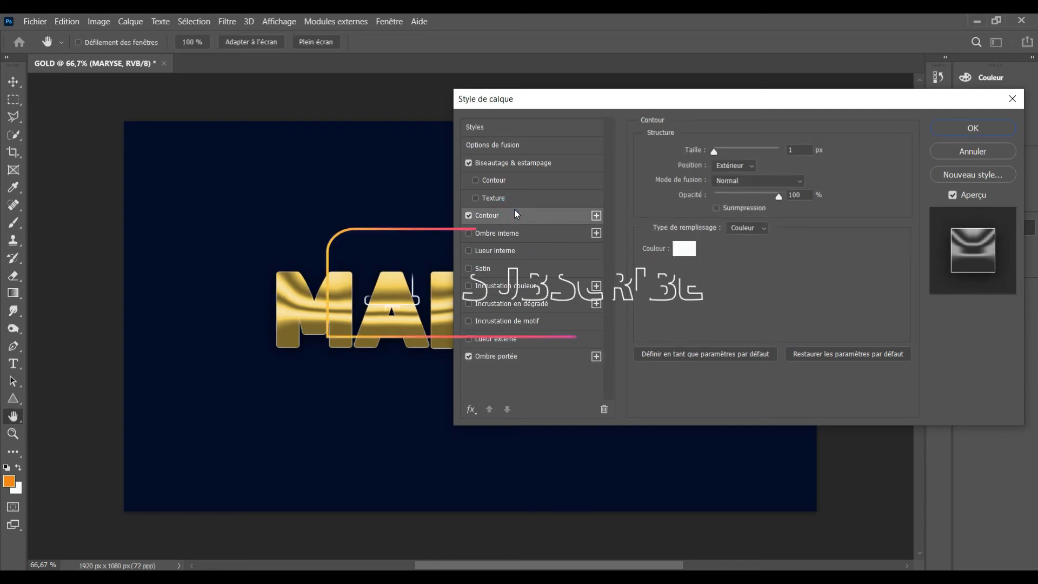
click(468, 215)
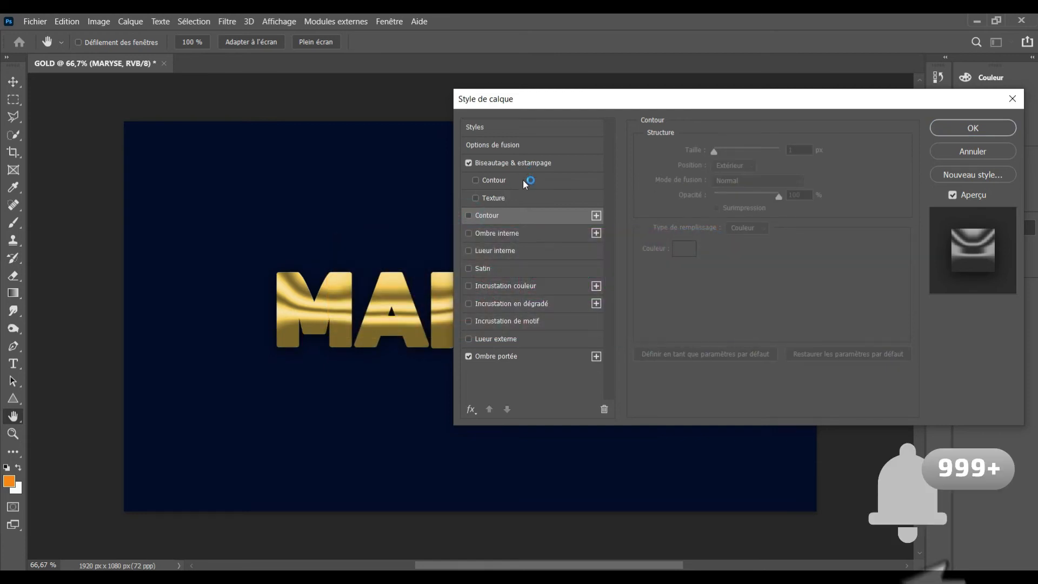
click(523, 180)
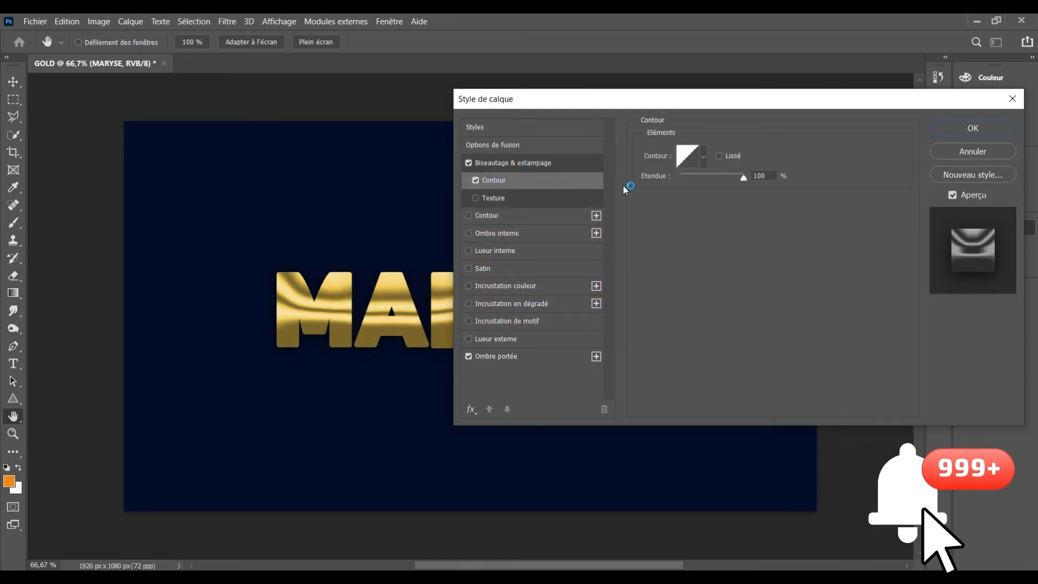
click(703, 155)
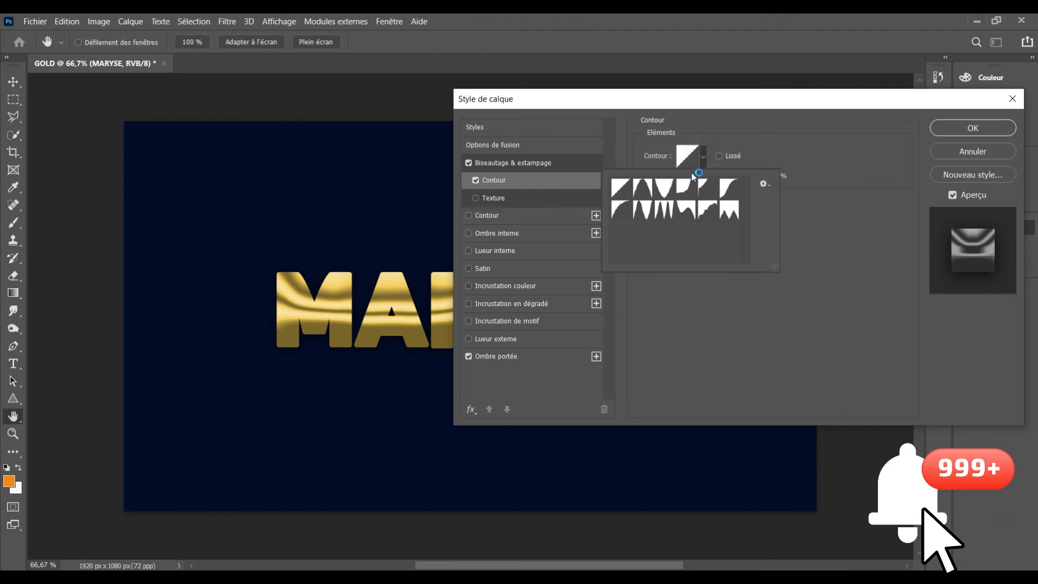
click(664, 209)
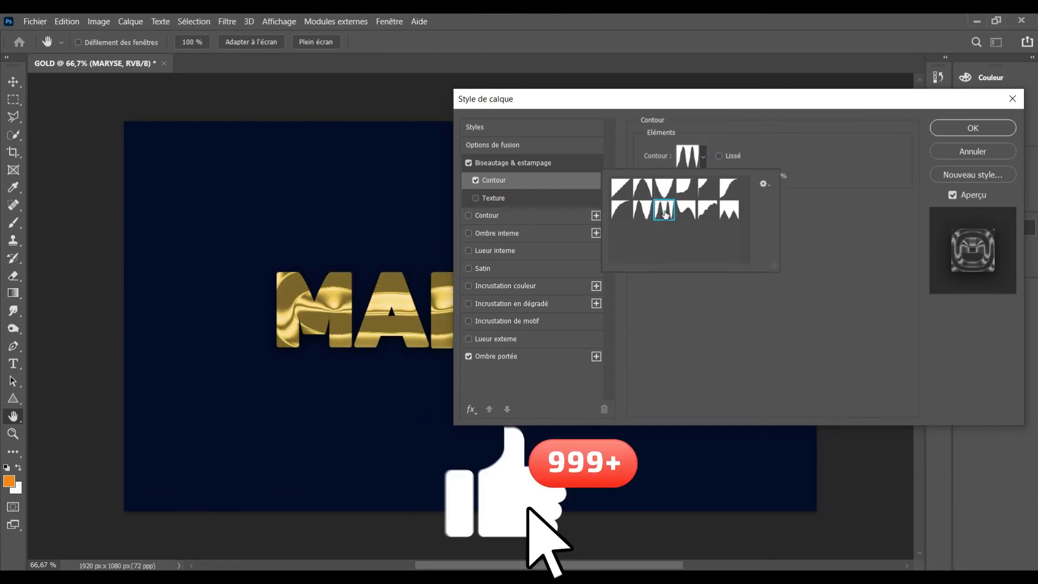
click(774, 147)
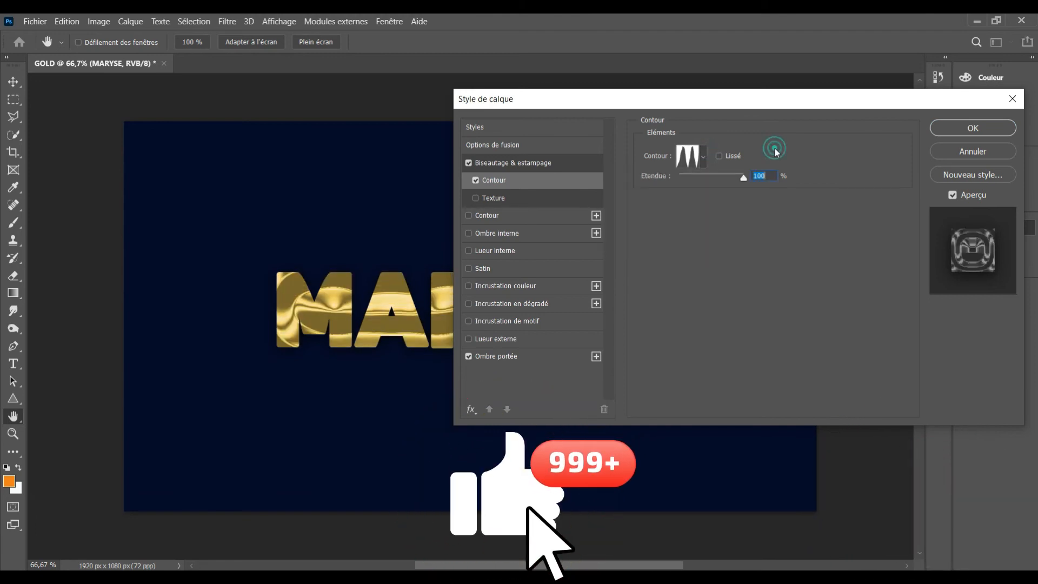
mouse_move(744, 180)
mouse_down()
mouse_move(706, 178)
mouse_move(747, 248)
mouse_move(661, 231)
mouse_move(682, 186)
mouse_up()
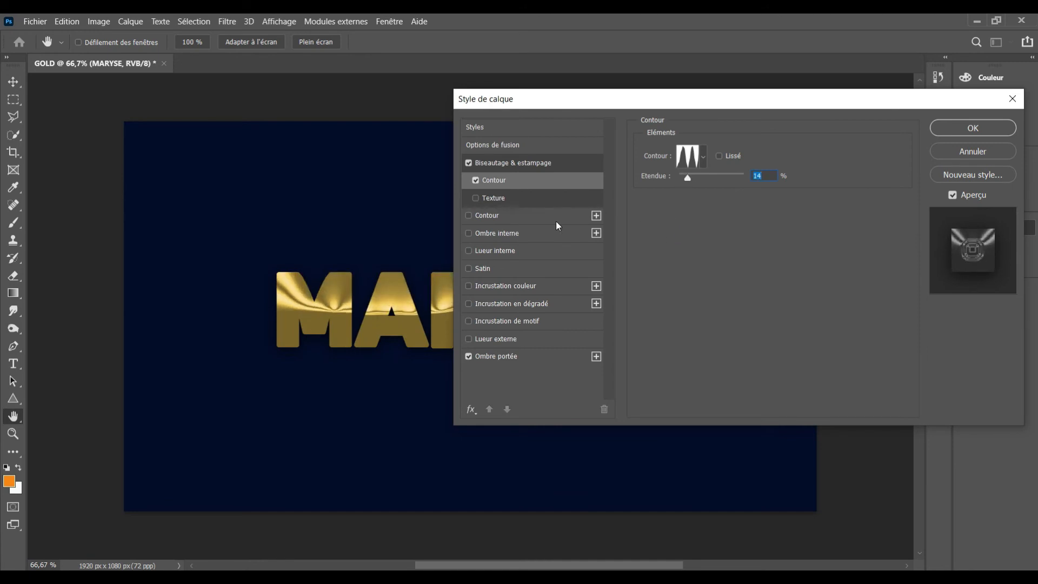
Turn off the bevel's Contour sub-option, apply the layer style and collapse the text layer's effects list
click(475, 183)
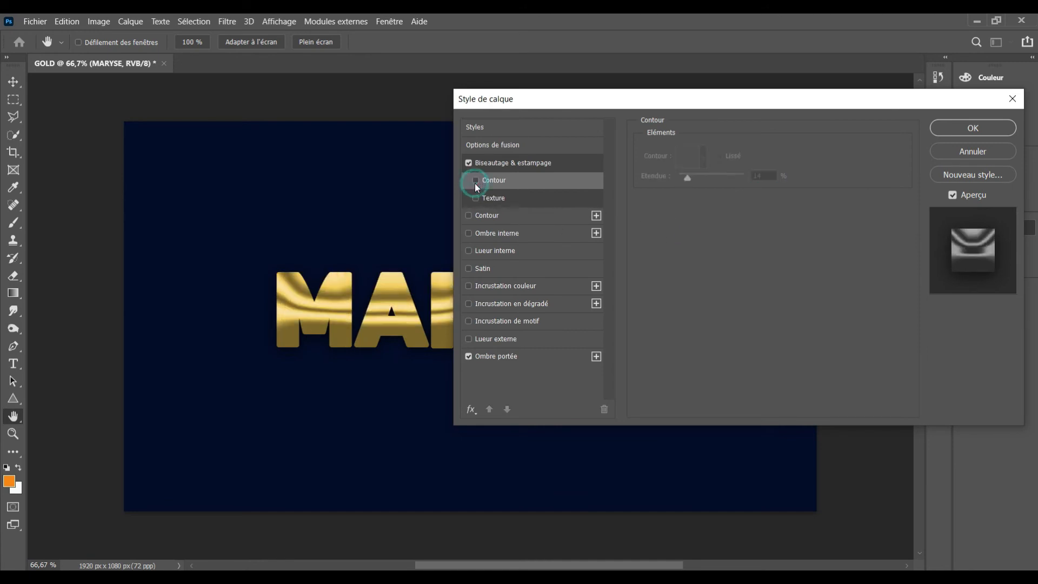
click(939, 133)
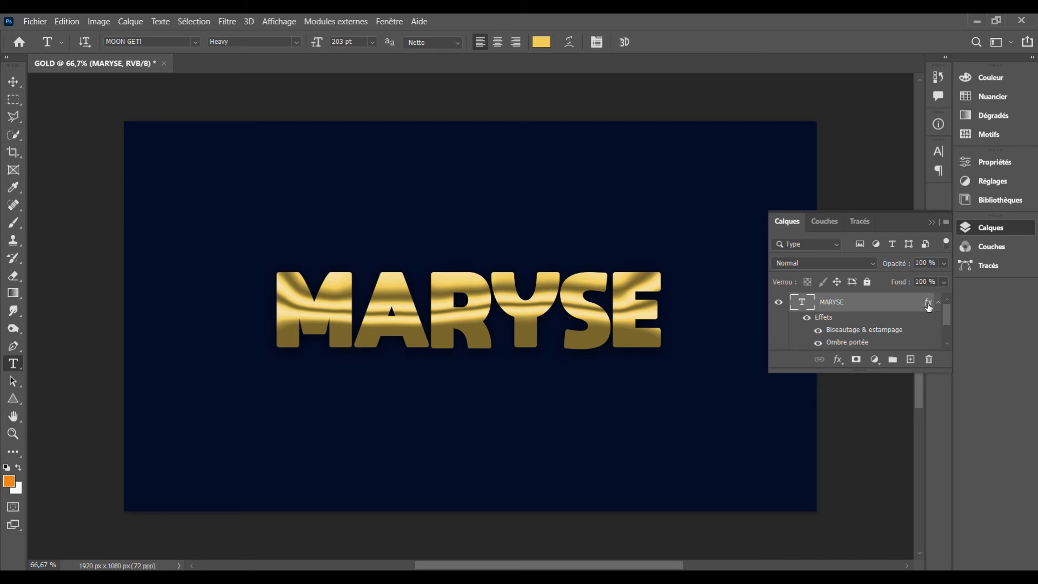
click(938, 303)
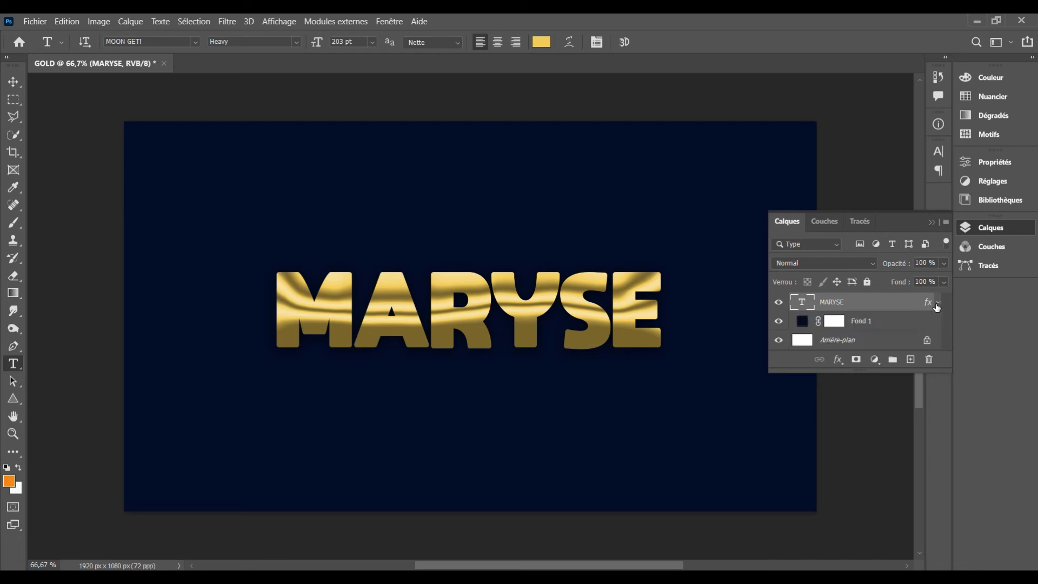
Select the whole name and try darker gold text colours such as e4b218, ac8510 and a67e05
double_click(500, 325)
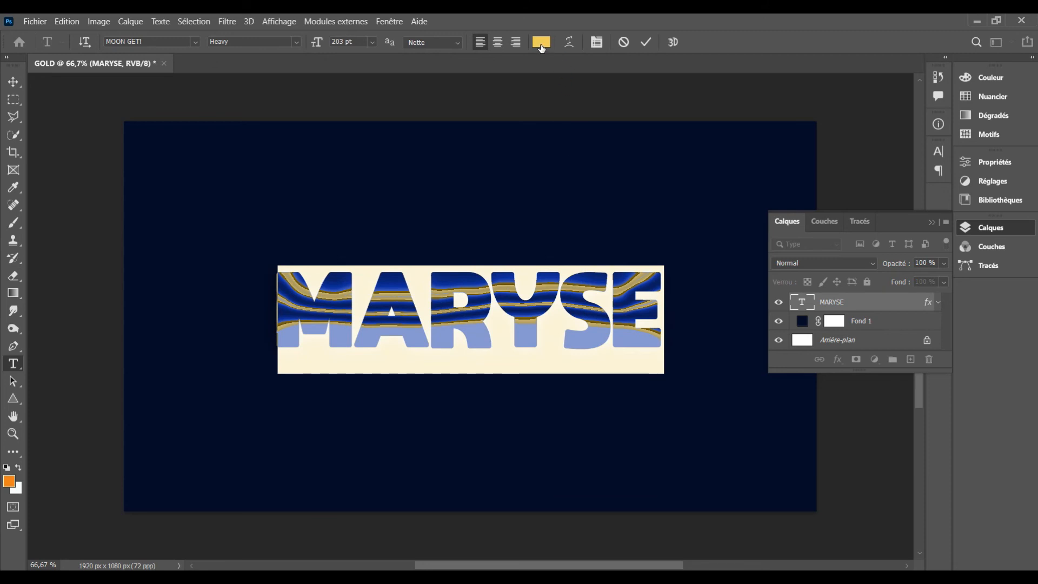
click(541, 42)
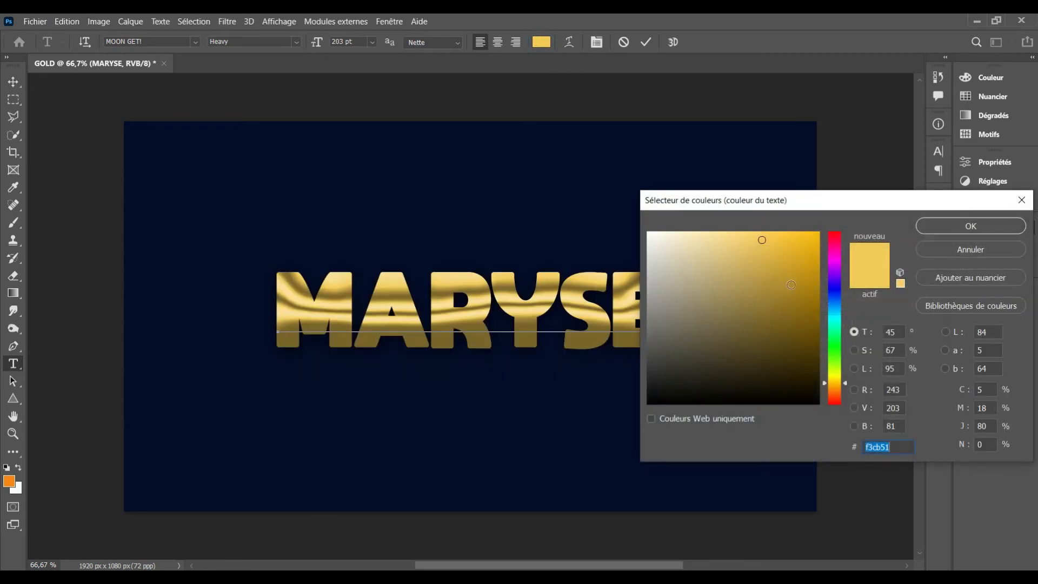
text(b08c1d)
click(802, 250)
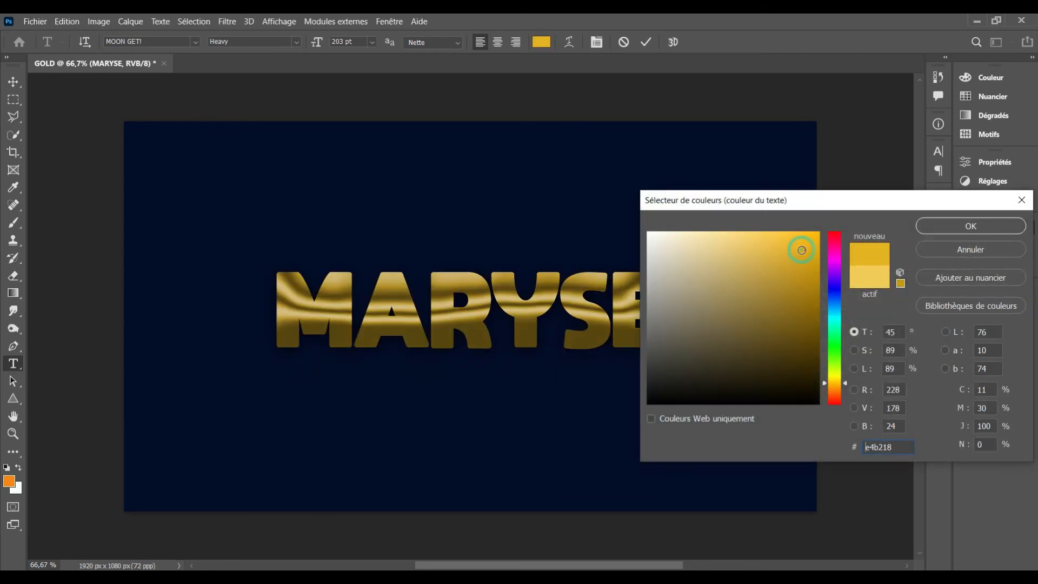
click(804, 288)
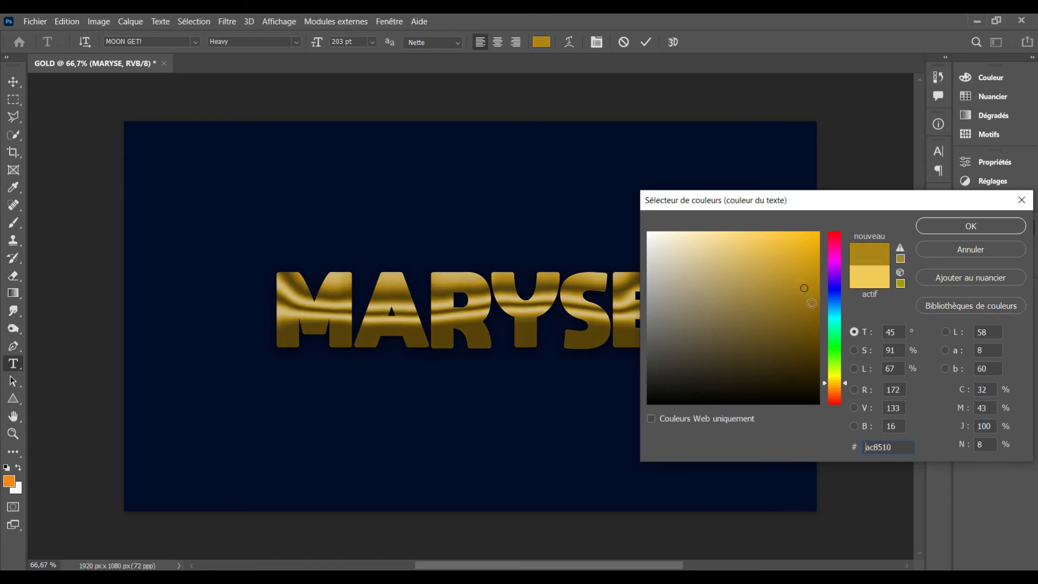
click(812, 303)
click(805, 287)
click(813, 292)
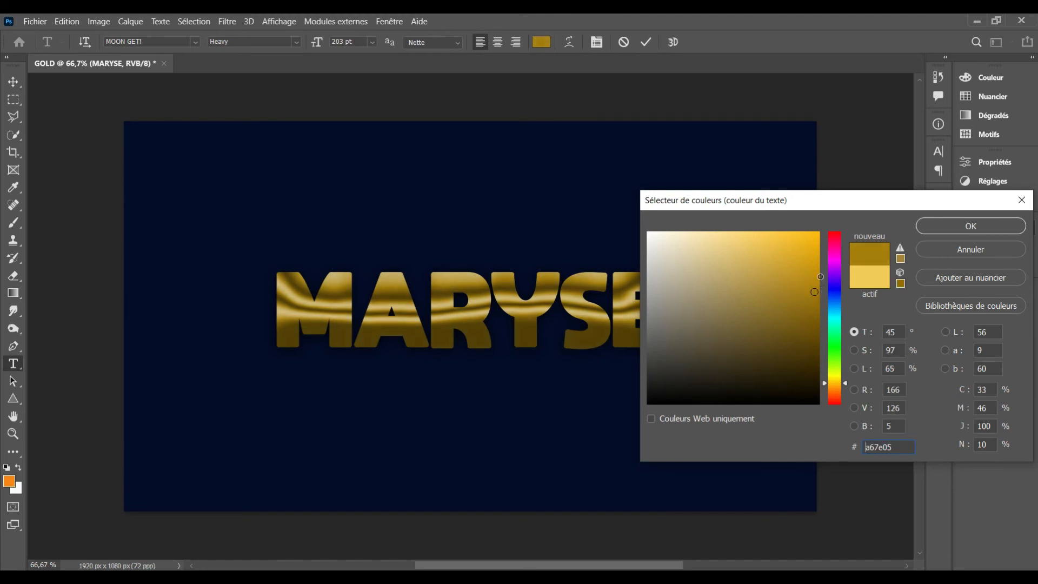
click(820, 276)
Try reddish-orange text colours bc4700, bd5414 and e97936 on the name
click(835, 394)
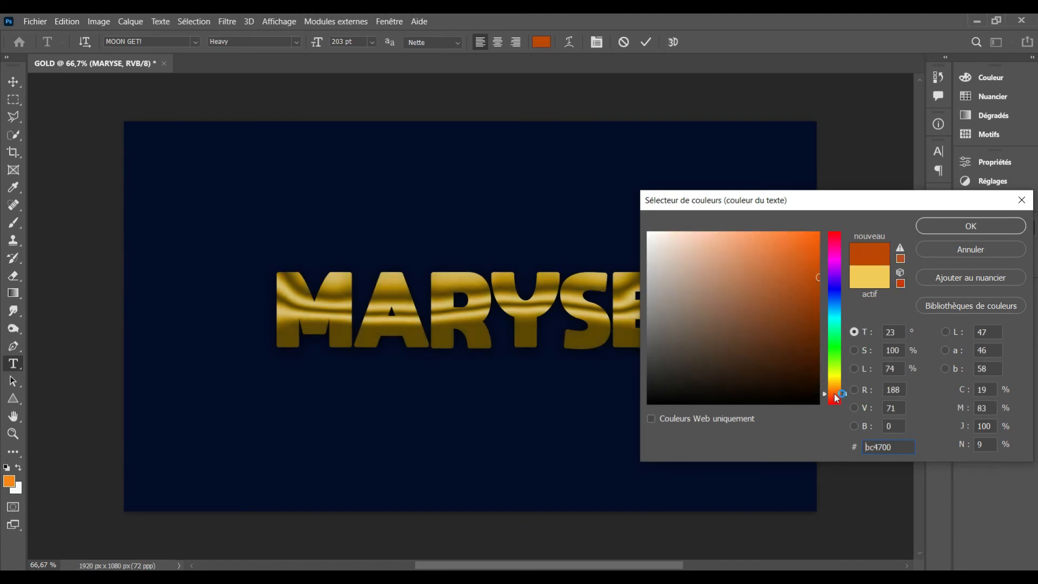
click(801, 276)
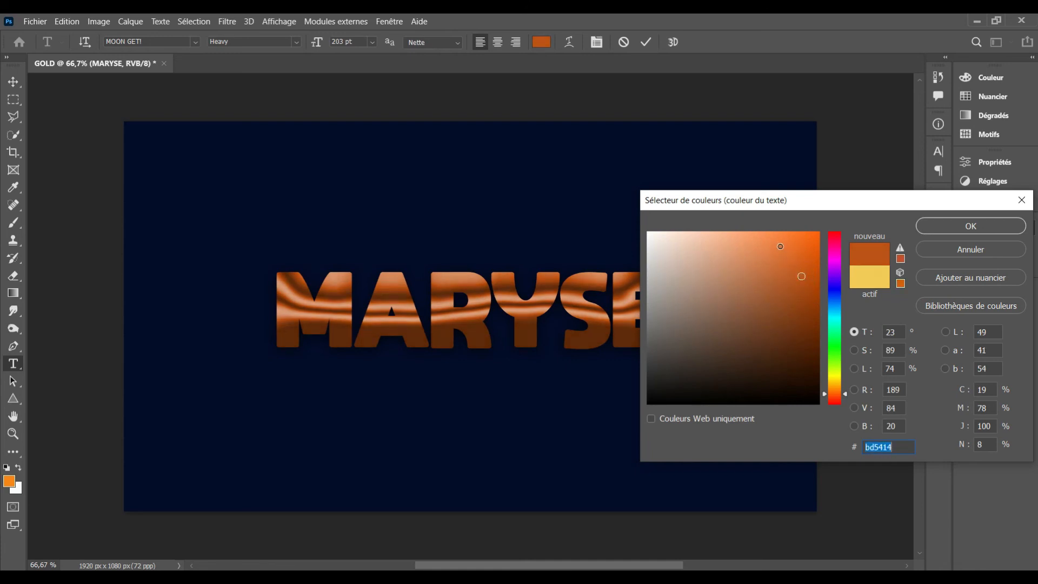
click(780, 246)
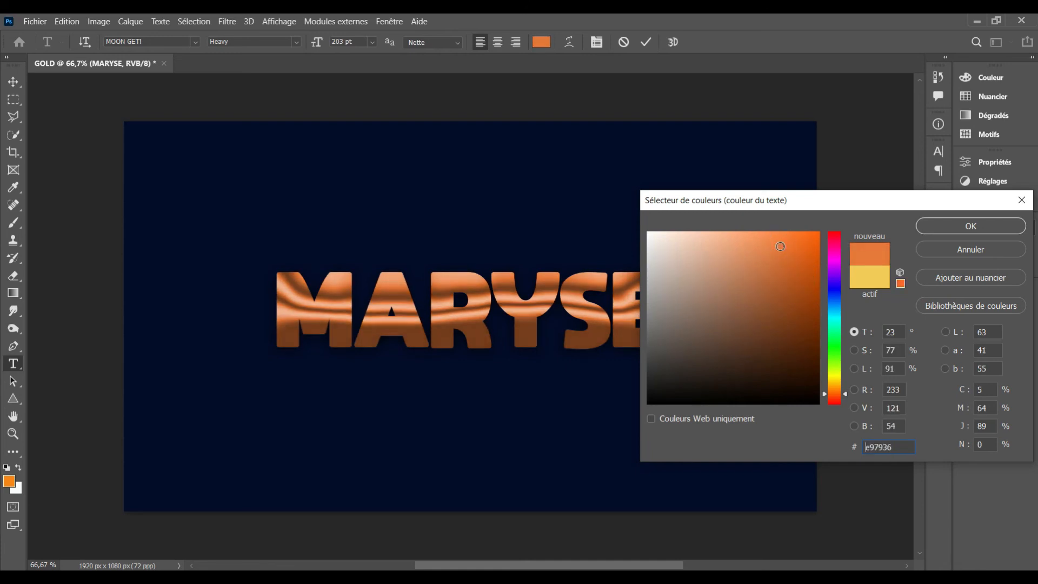
Try olive, brown and amber text colours on the name, such as 836f01, 837b01, 835d01 and dda726
click(835, 380)
drag(787, 261, 818, 315)
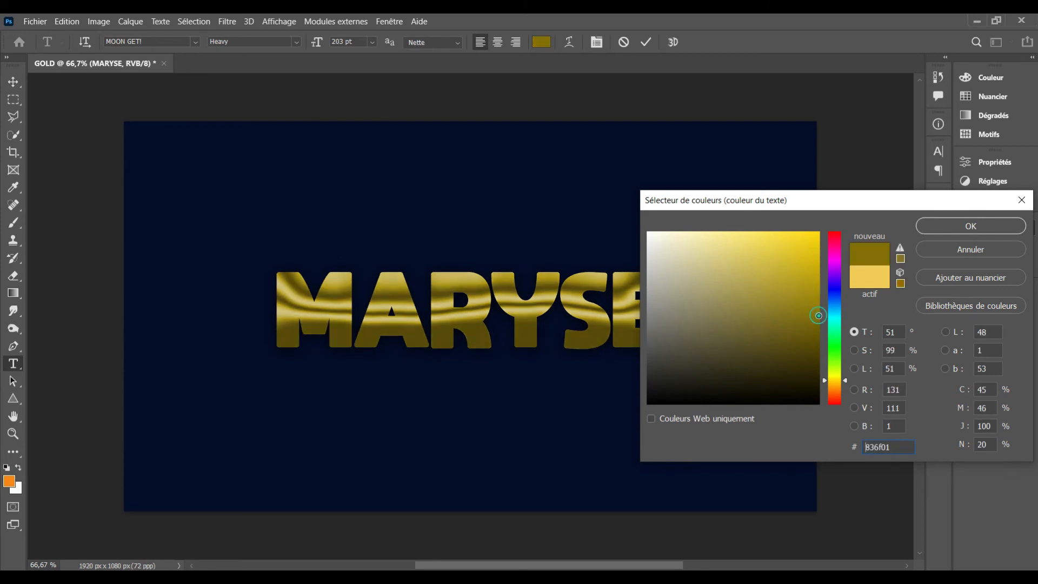
click(835, 378)
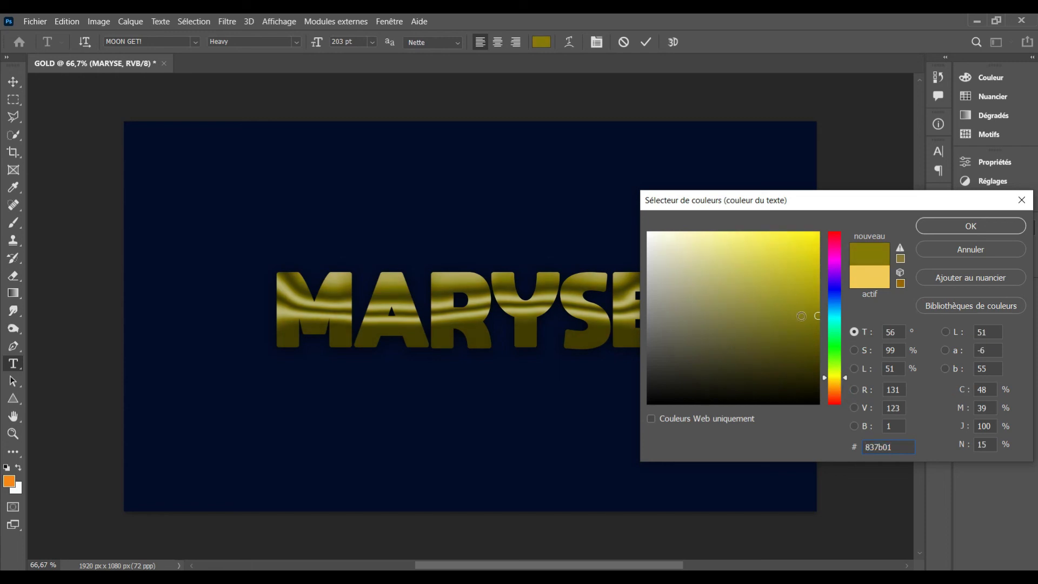
click(834, 384)
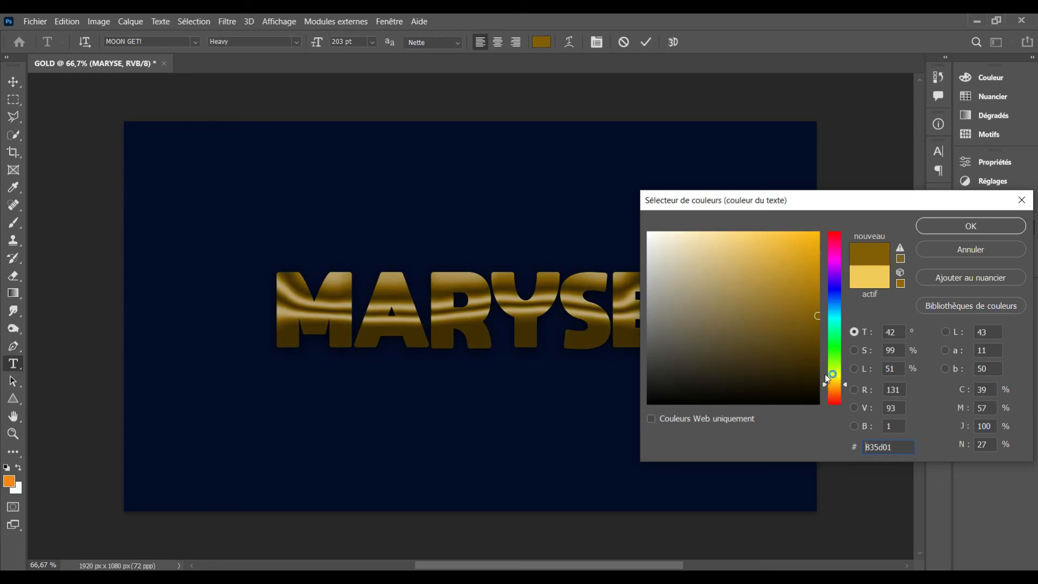
click(790, 254)
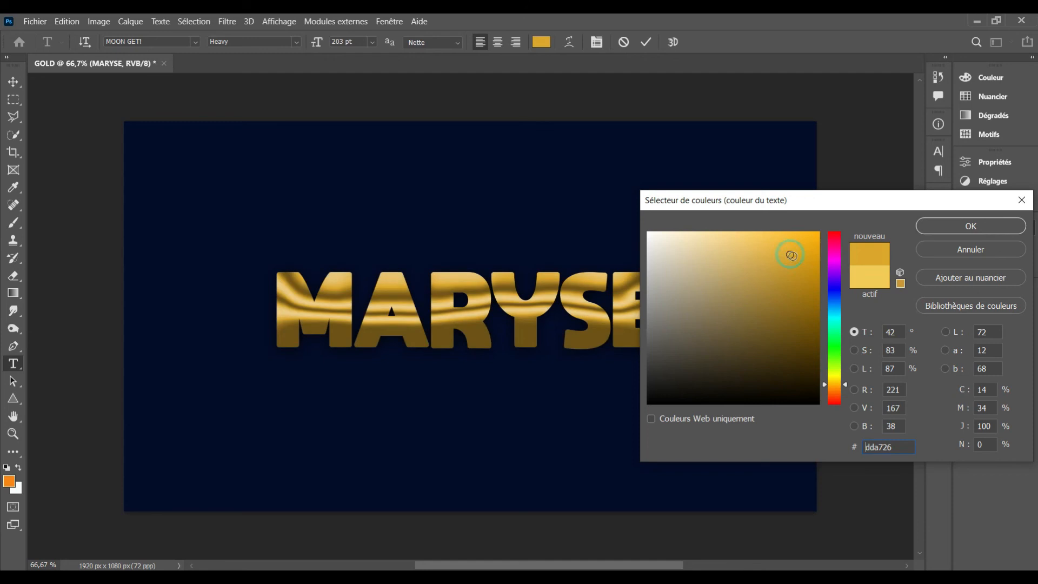
click(816, 279)
Try a blue 0448b8, a black 000000 and a very dark brown 1a0f00 as the name's text colour
click(828, 300)
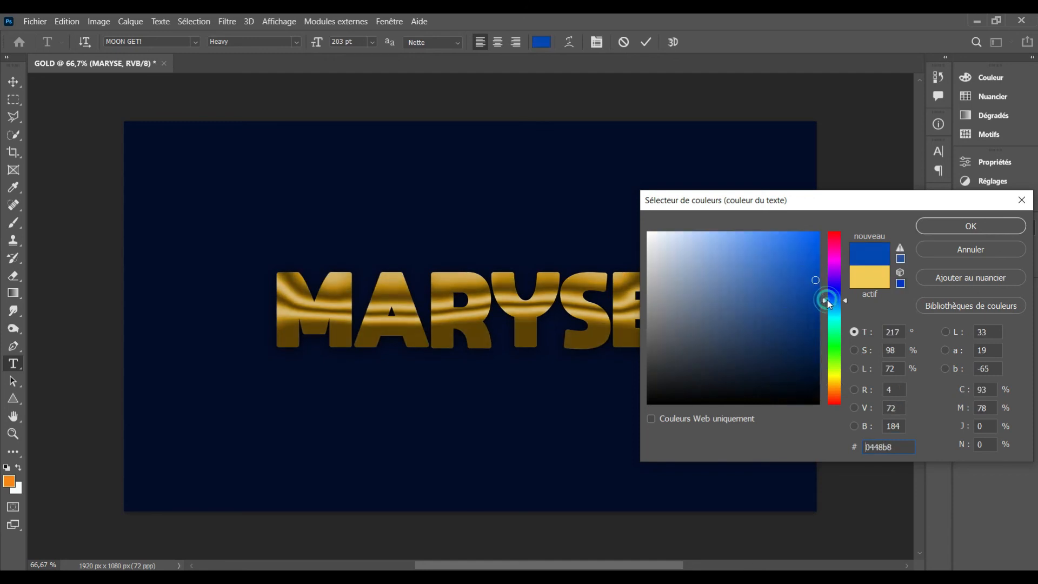
drag(816, 280, 817, 395)
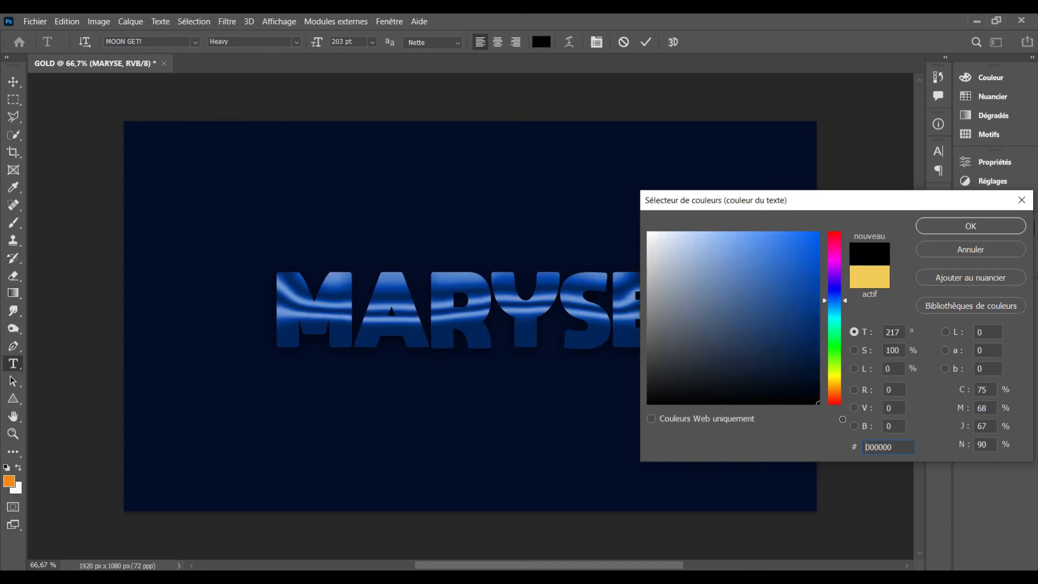
click(828, 388)
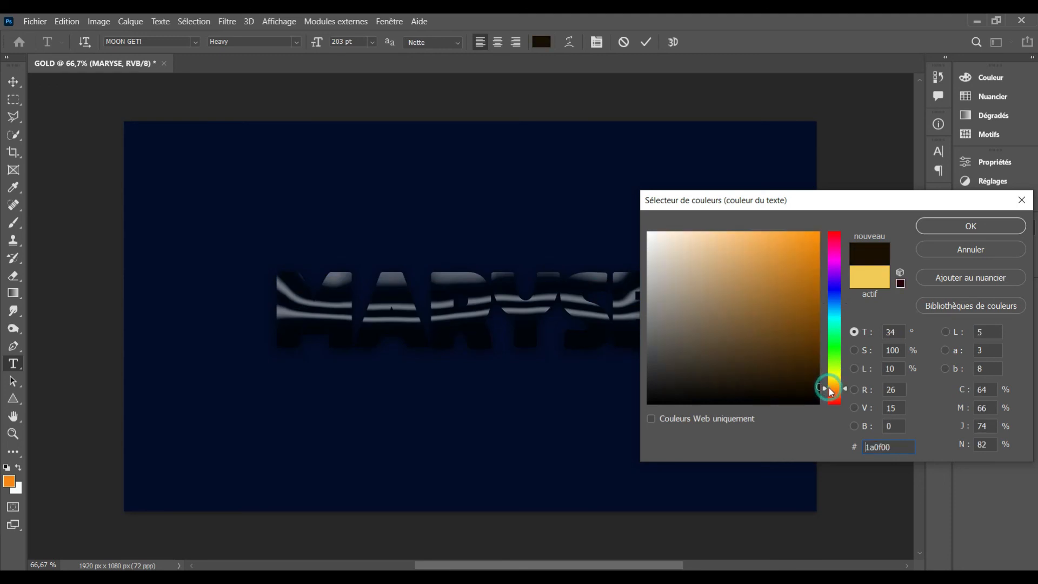
Try warm orange text colours c07616, c17410 and ea8b0f on the name
click(801, 275)
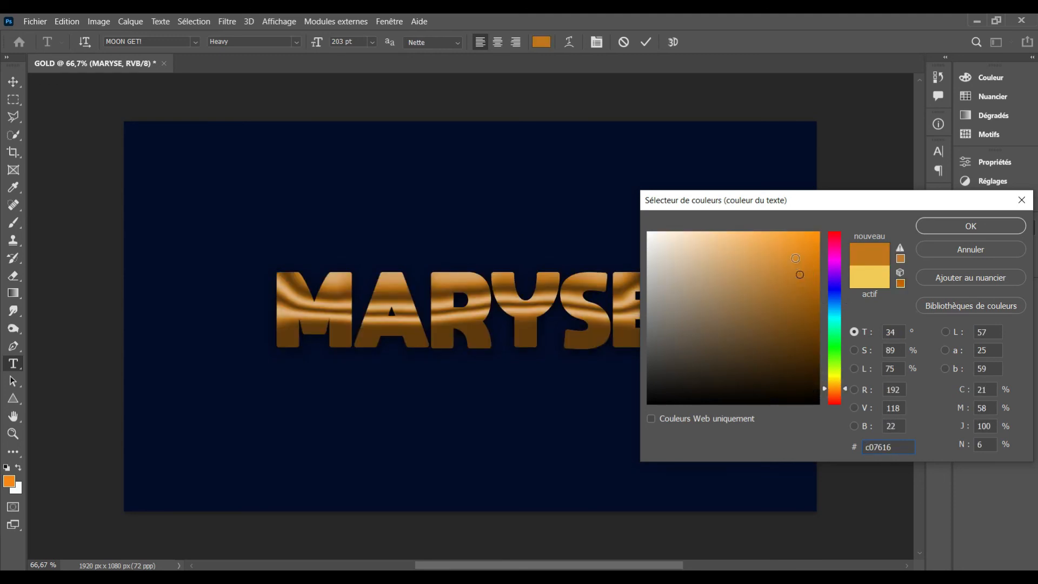
click(795, 262)
click(806, 273)
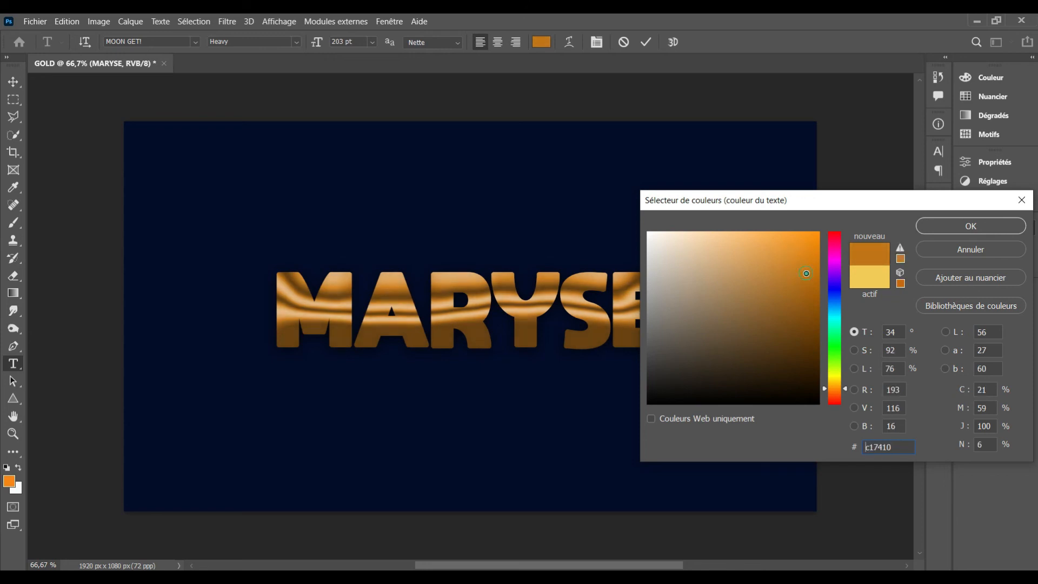
click(809, 246)
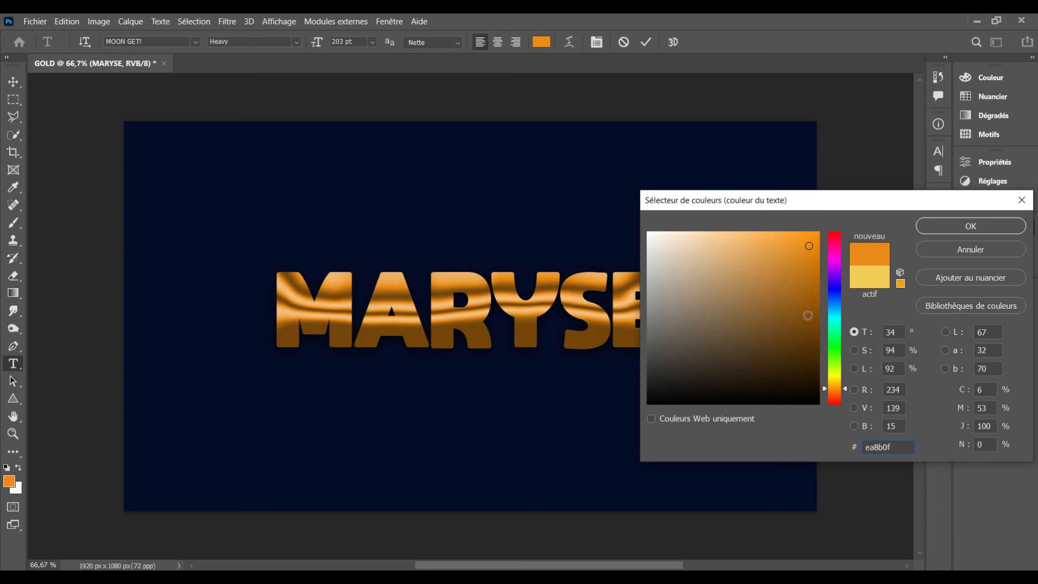
Set the name's text colour to golden orange efa82d, commit the text edit, switch to the Move tool and collapse the layers panel
click(834, 387)
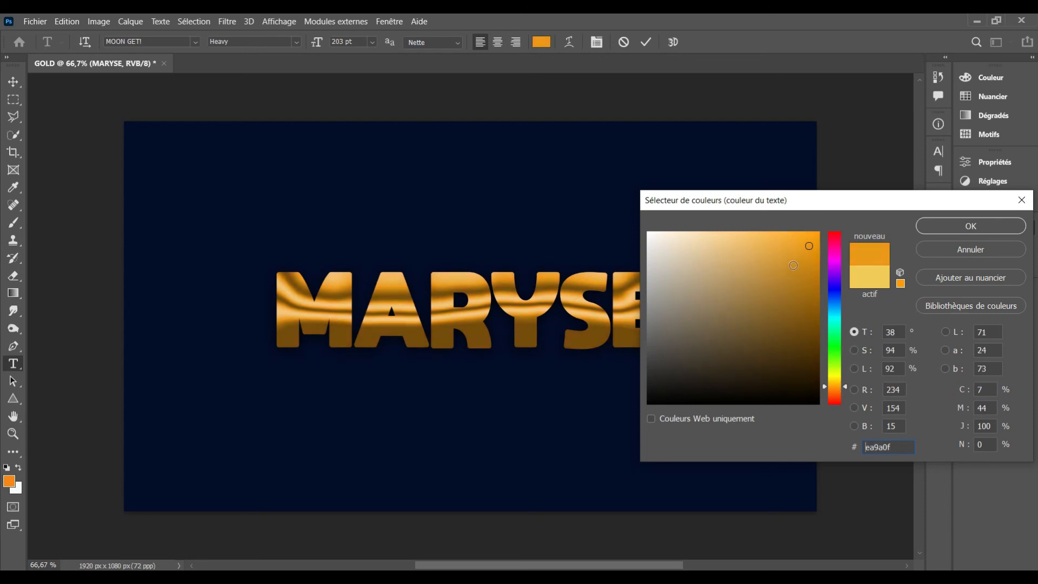
click(793, 266)
click(787, 243)
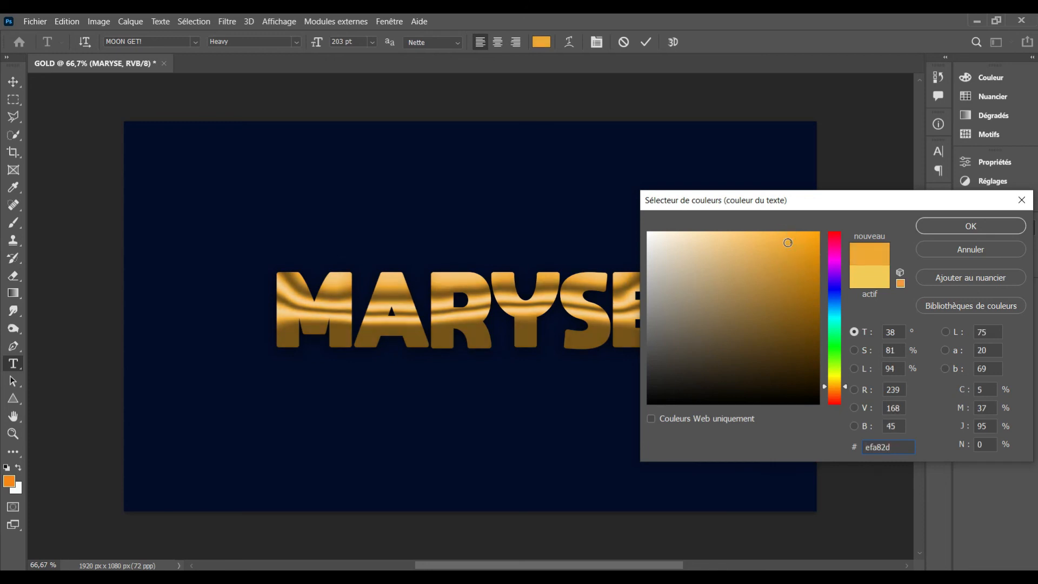
click(929, 231)
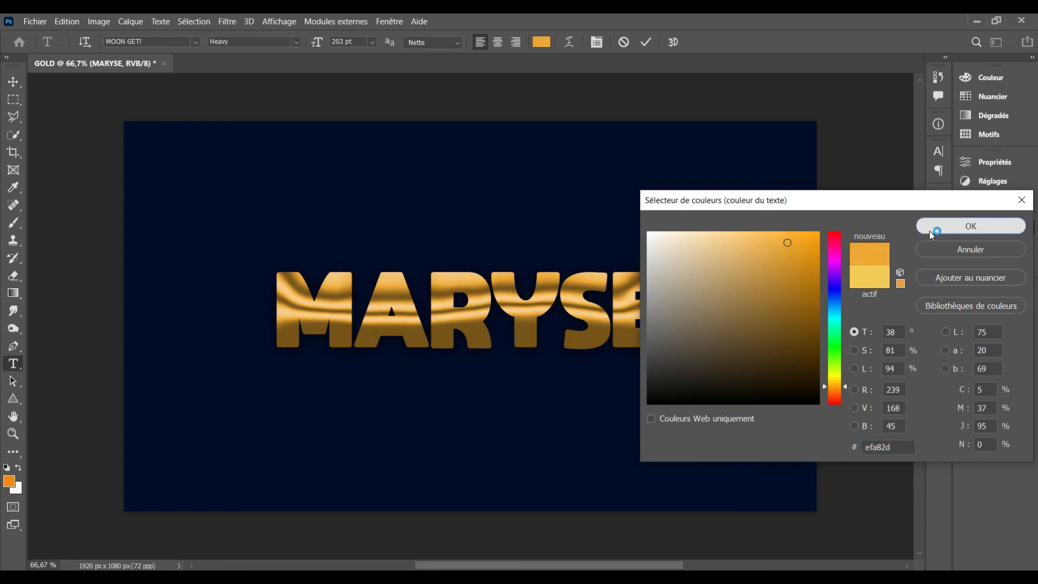
click(647, 42)
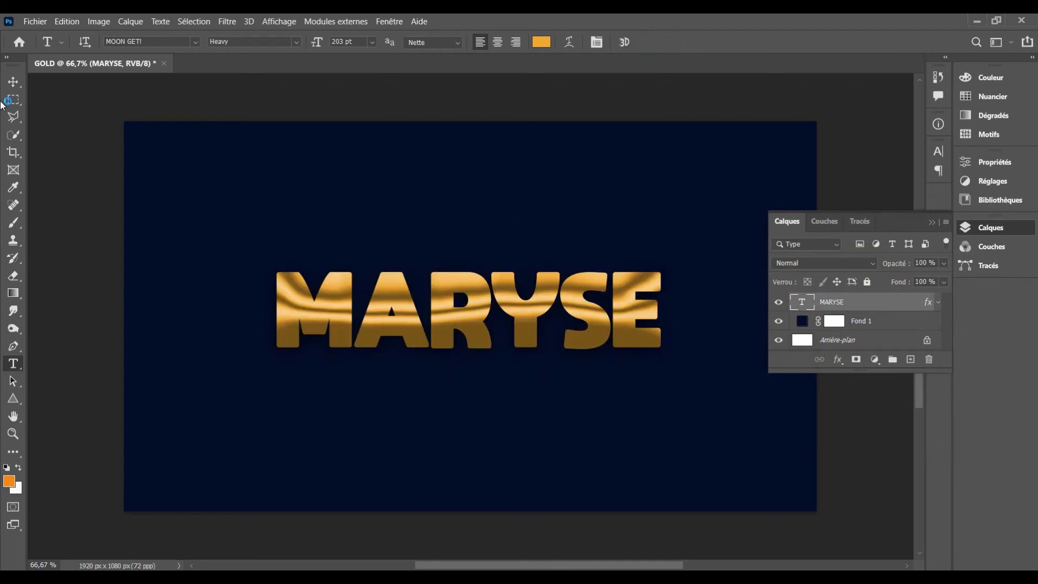
click(13, 81)
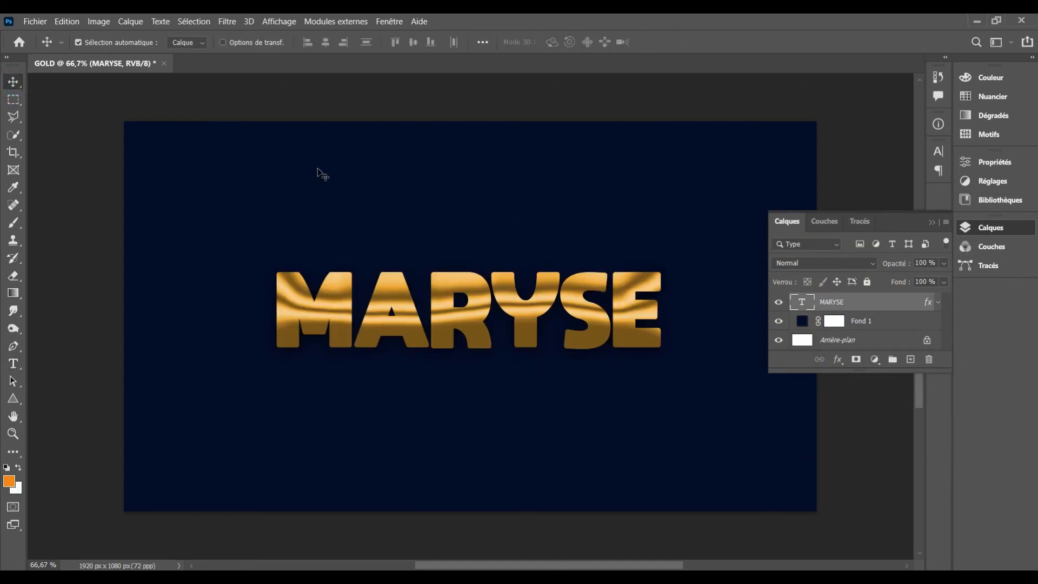
click(932, 219)
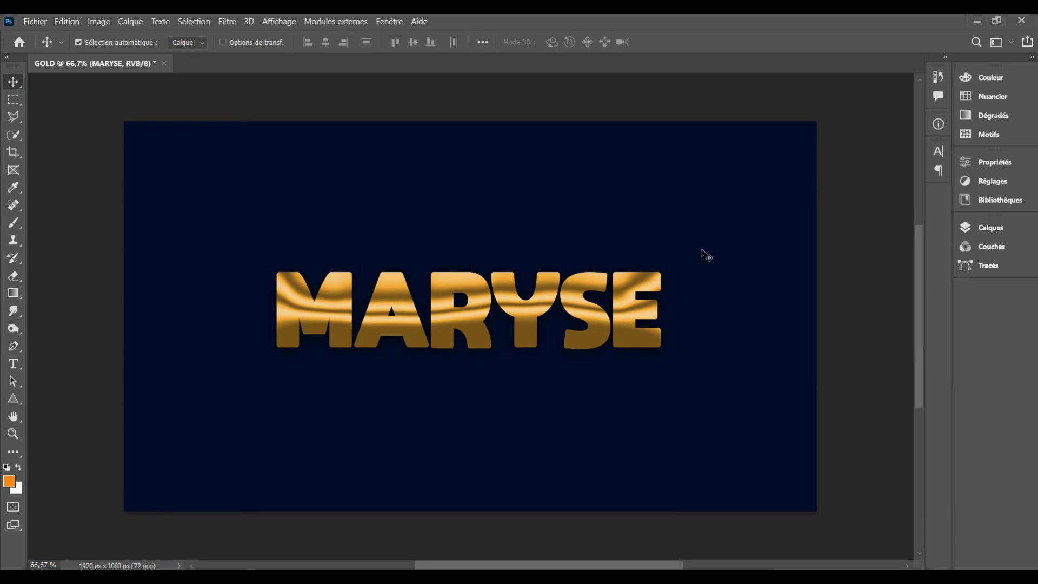